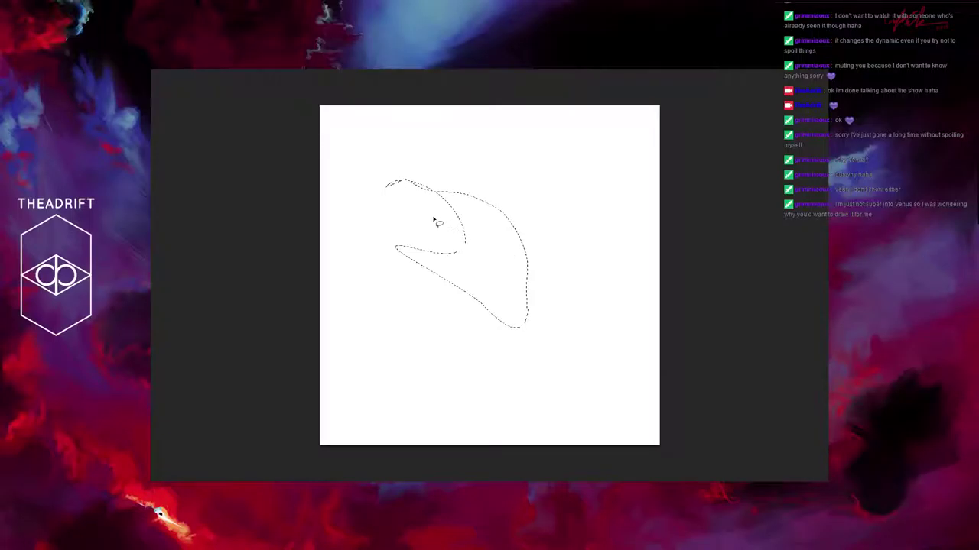
- Drop the lasso selection so the white canvas is fully unselected
left_click(448, 313)
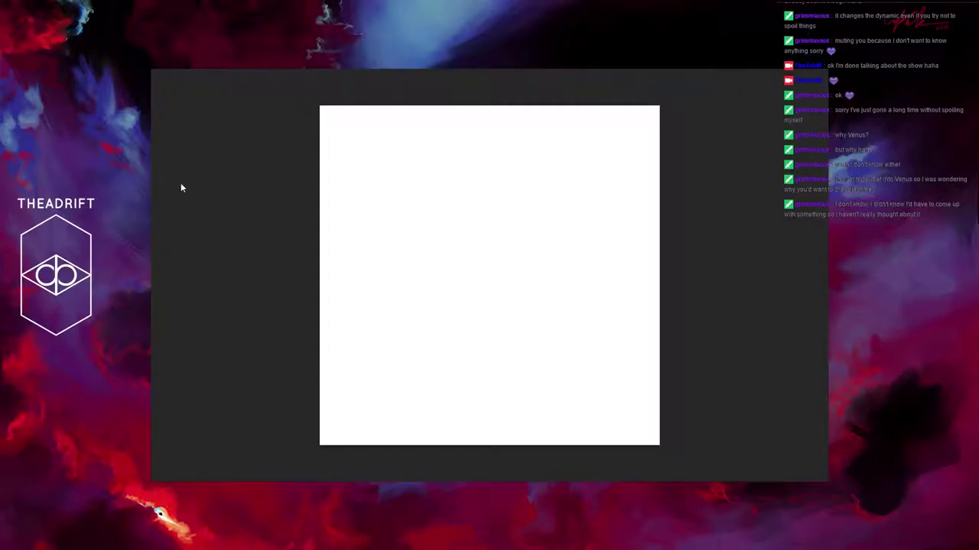
- Fill the entire canvas with solid teal and reload the bristle brush
key("b")
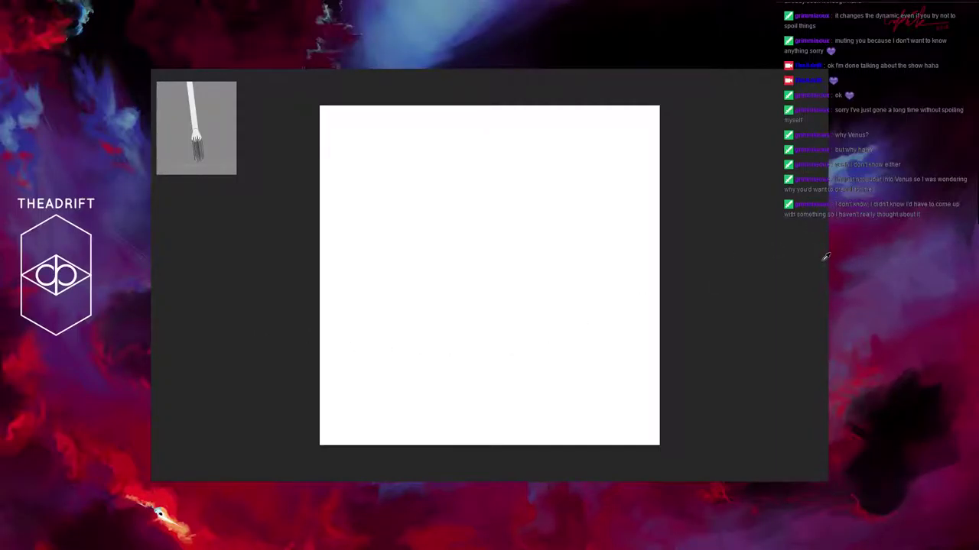
left_click(411, 214)
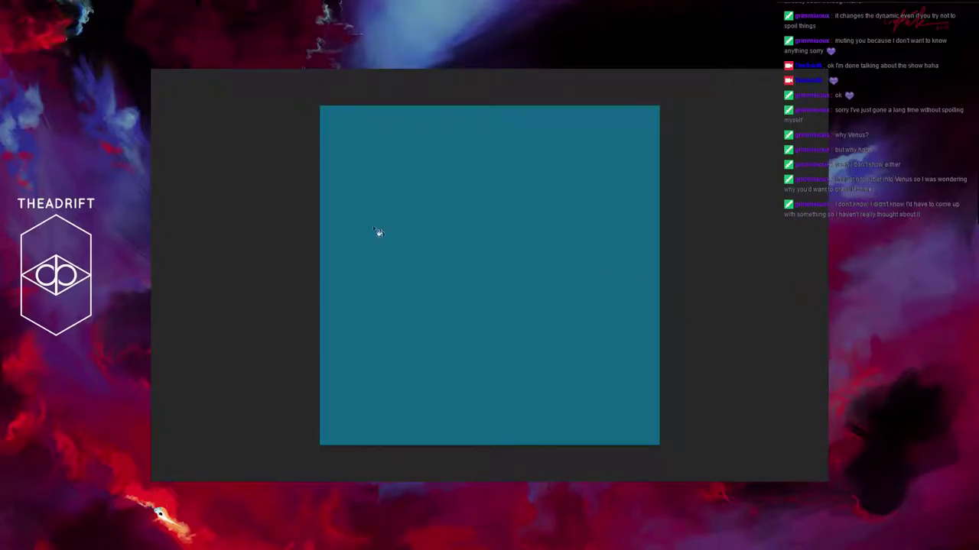
key("b")
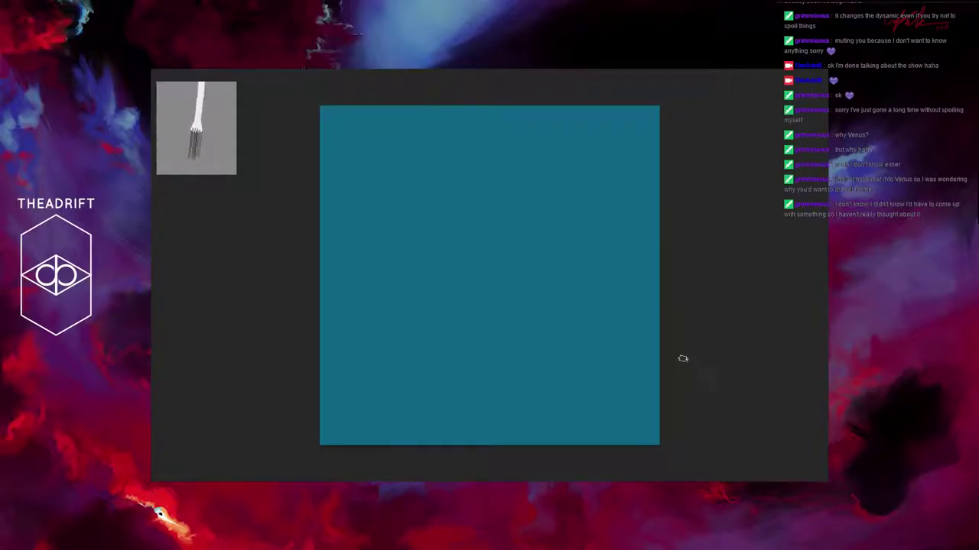
- Brush light teal down the right edge, across the middle horizon and over the floor
mouse_move(695, 308)
left_mouse_down()
mouse_move(698, 351)
mouse_move(703, 306)
mouse_move(695, 357)
left_mouse_up()
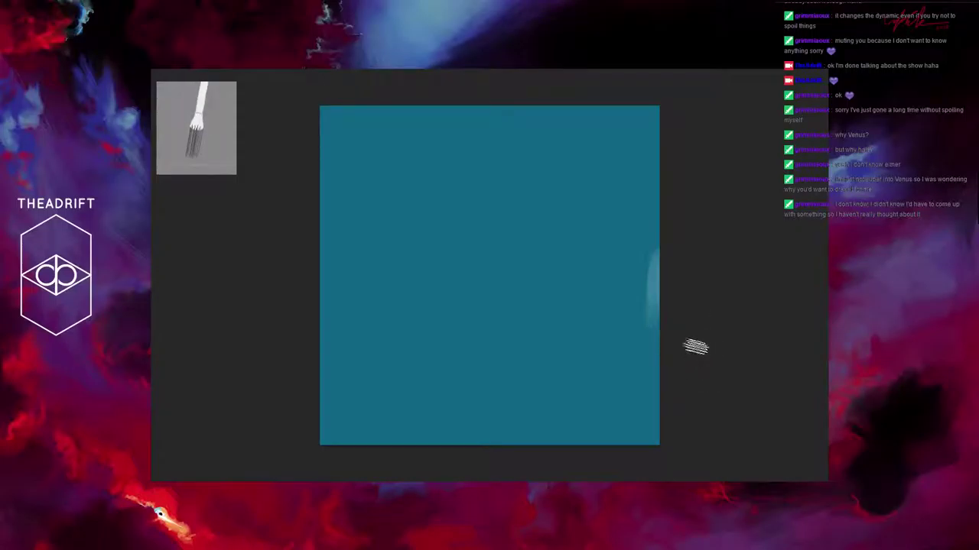
left_click_drag(704, 394, 690, 358)
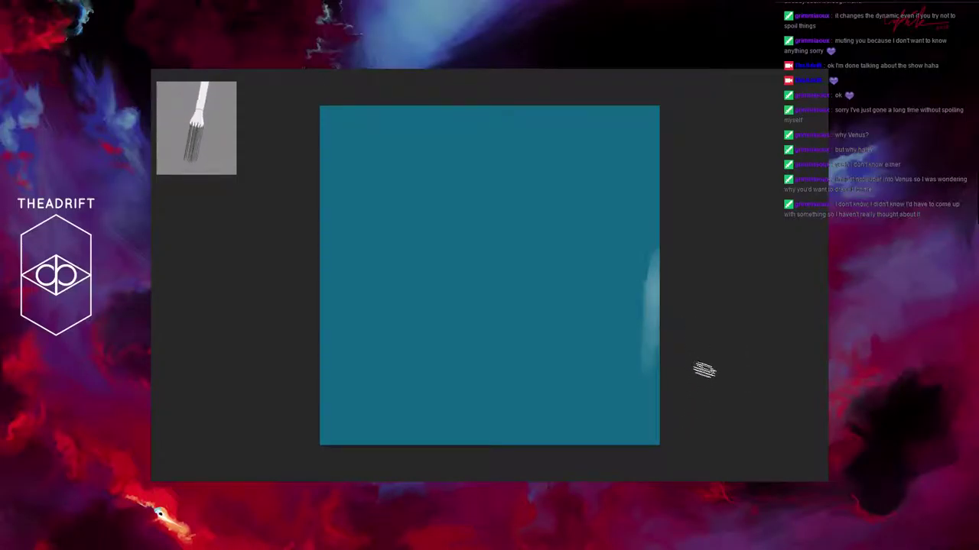
mouse_move(699, 459)
left_mouse_down()
mouse_move(698, 391)
mouse_move(695, 487)
mouse_move(698, 361)
mouse_move(672, 454)
mouse_move(700, 450)
mouse_move(664, 460)
mouse_move(691, 321)
mouse_move(702, 308)
mouse_move(606, 299)
left_mouse_up()
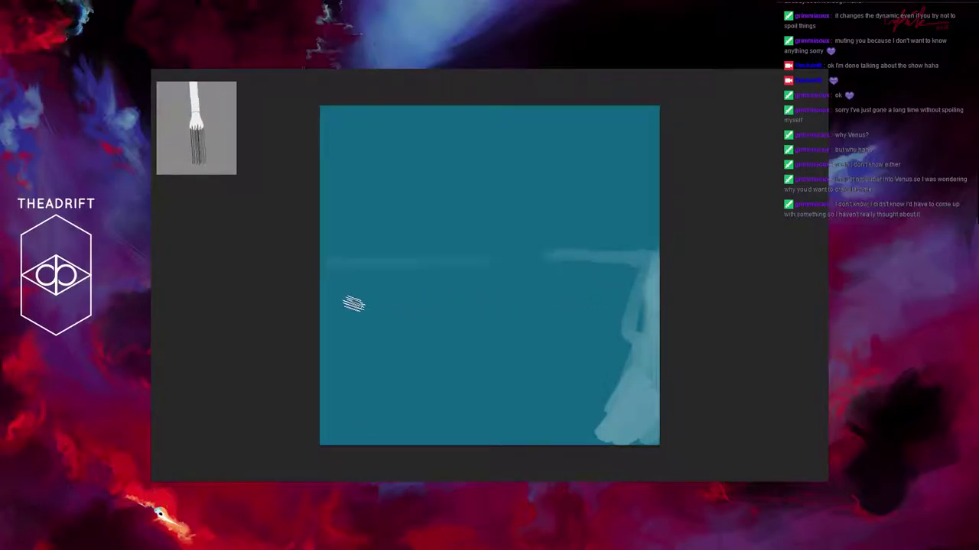
mouse_move(356, 304)
left_mouse_down()
mouse_move(716, 322)
mouse_move(694, 340)
mouse_move(680, 322)
mouse_move(661, 399)
mouse_move(643, 393)
mouse_move(646, 465)
mouse_move(633, 424)
mouse_move(651, 459)
mouse_move(633, 488)
mouse_move(619, 465)
mouse_move(639, 450)
mouse_move(681, 447)
mouse_move(681, 464)
mouse_move(693, 447)
mouse_move(696, 464)
mouse_move(696, 420)
mouse_move(677, 418)
mouse_move(654, 447)
mouse_move(698, 466)
mouse_move(703, 405)
mouse_move(642, 403)
mouse_move(644, 371)
mouse_move(676, 362)
mouse_move(680, 407)
mouse_move(607, 420)
mouse_move(620, 387)
mouse_move(669, 337)
mouse_move(632, 321)
mouse_move(366, 315)
mouse_move(644, 323)
mouse_move(397, 334)
mouse_move(375, 325)
mouse_move(375, 336)
mouse_move(530, 352)
mouse_move(620, 346)
mouse_move(380, 352)
mouse_move(540, 362)
mouse_move(596, 352)
mouse_move(489, 348)
mouse_move(377, 362)
mouse_move(450, 367)
mouse_move(591, 353)
mouse_move(397, 341)
mouse_move(408, 380)
mouse_move(570, 387)
mouse_move(377, 400)
mouse_move(478, 435)
mouse_move(617, 431)
mouse_move(502, 406)
mouse_move(476, 466)
mouse_move(536, 365)
mouse_move(469, 457)
mouse_move(447, 462)
mouse_move(642, 455)
mouse_move(376, 468)
mouse_move(730, 466)
mouse_move(356, 440)
mouse_move(505, 338)
mouse_move(504, 372)
mouse_move(478, 336)
mouse_move(499, 365)
mouse_move(572, 372)
mouse_move(550, 356)
mouse_move(622, 338)
mouse_move(369, 338)
mouse_move(728, 332)
mouse_move(494, 345)
mouse_move(553, 367)
mouse_move(374, 377)
mouse_move(699, 377)
mouse_move(374, 379)
mouse_move(683, 387)
mouse_move(349, 397)
mouse_move(681, 406)
left_mouse_up()
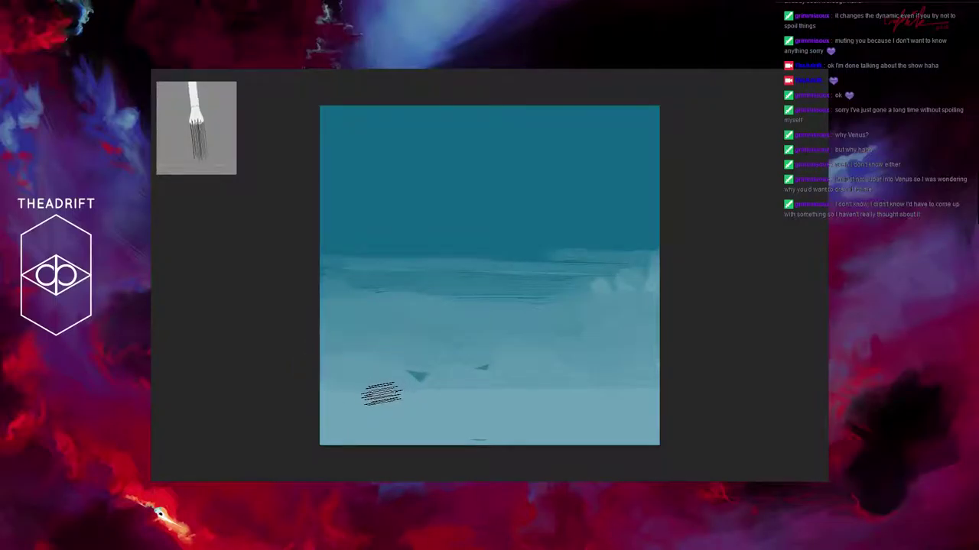
mouse_move(381, 394)
left_mouse_down()
mouse_move(615, 413)
mouse_move(369, 416)
mouse_move(491, 403)
mouse_move(658, 406)
mouse_move(363, 404)
mouse_move(731, 400)
left_mouse_up()
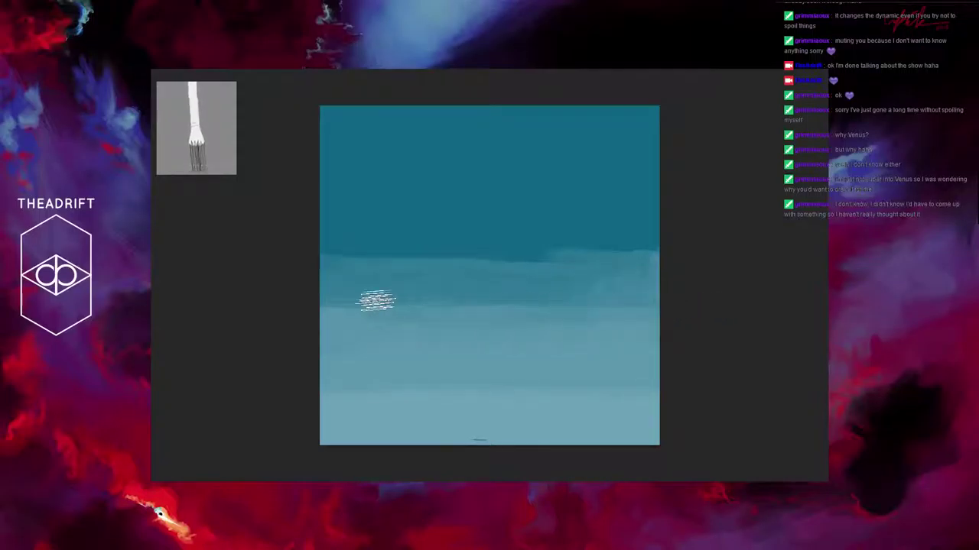
- Soften the left side of the horizon band with light teal strokes
left_click_drag(531, 282, 317, 277)
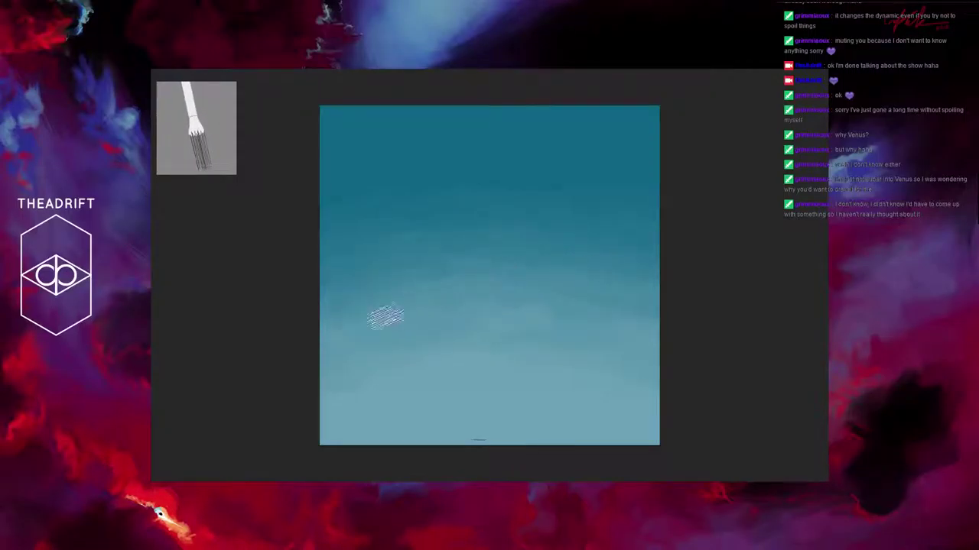
- Sample a teal from the middle of the canvas as the paint colour
left_click(623, 333, "alt")
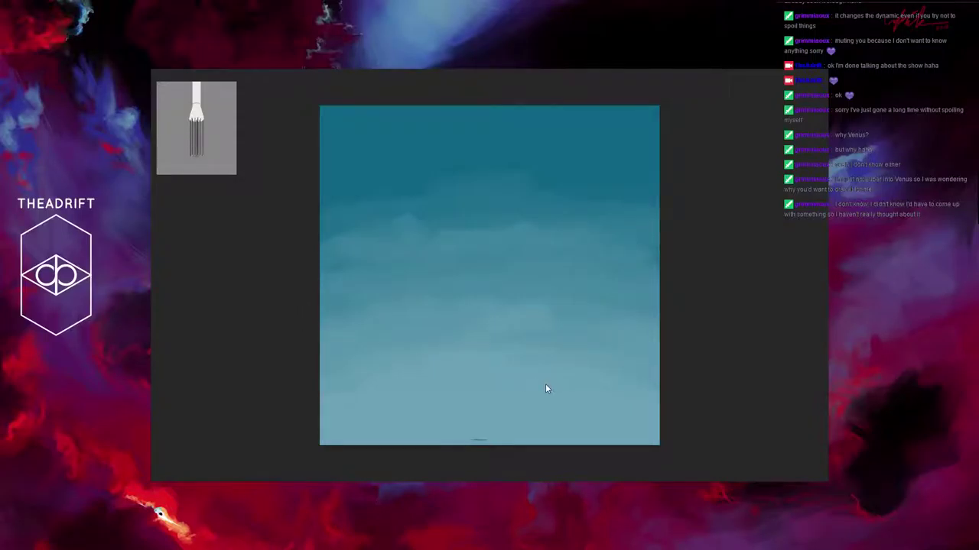
- Blend the lower teal gradient with an upward aqua stroke
mouse_move(546, 388)
left_mouse_down()
mouse_move(513, 337)
mouse_move(506, 299)
mouse_move(542, 342)
left_mouse_up()
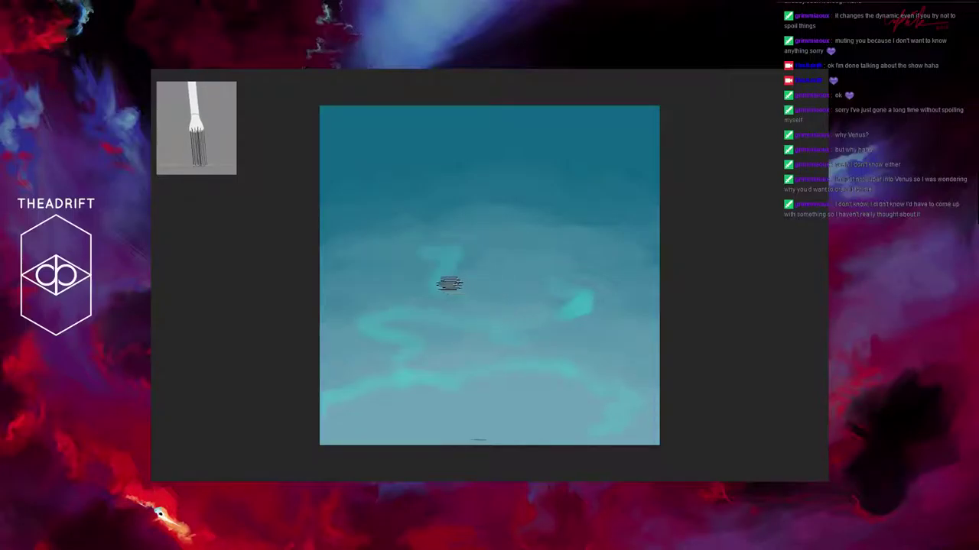
- Paint light cyan caustic streaks mid-canvas, further right, and in the lower right
left_click_drag(534, 259, 483, 252)
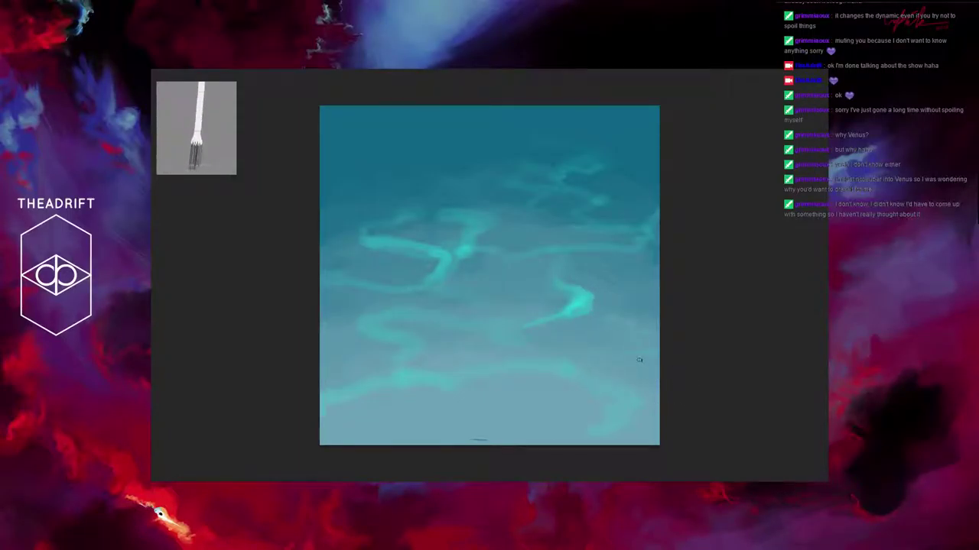
mouse_move(594, 311)
left_mouse_down()
mouse_move(635, 314)
mouse_move(655, 298)
left_mouse_up()
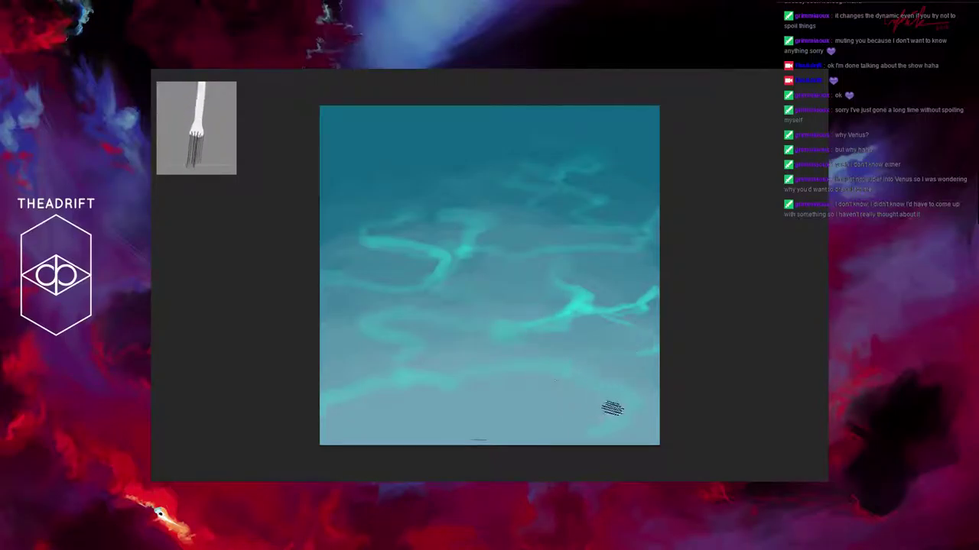
mouse_move(616, 409)
left_mouse_down()
mouse_move(682, 444)
mouse_move(653, 459)
mouse_move(709, 464)
left_mouse_up()
- Add pale cyan caustic lines near the bottom, along the right edge, and in the upper distance
mouse_move(526, 489)
left_mouse_down()
mouse_move(500, 479)
mouse_move(495, 439)
mouse_move(459, 425)
mouse_move(509, 472)
left_mouse_up()
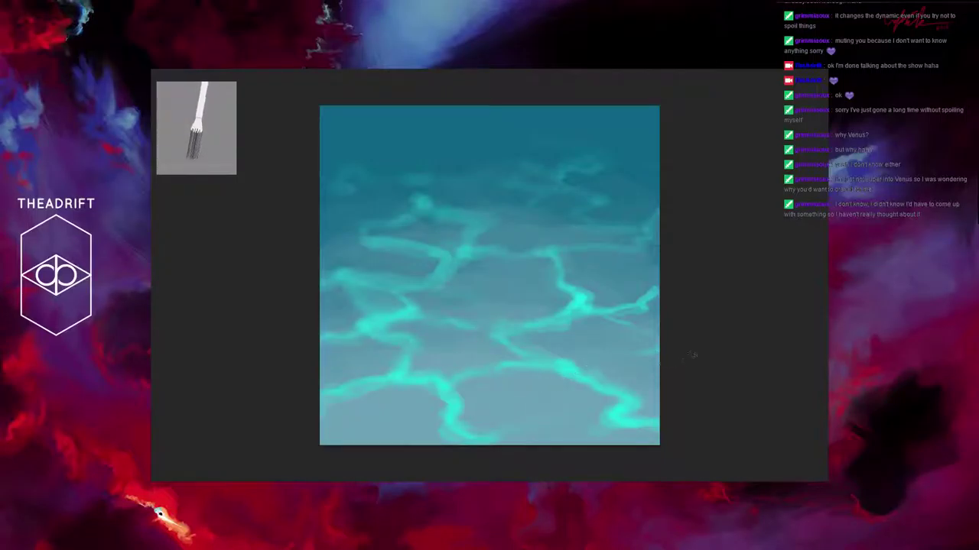
mouse_move(695, 286)
left_mouse_down()
mouse_move(683, 299)
mouse_move(688, 292)
left_mouse_up()
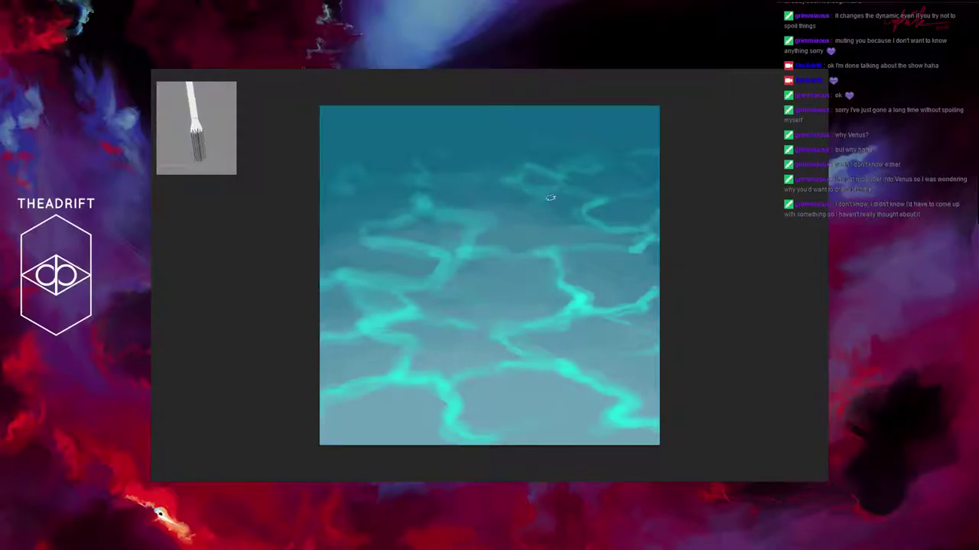
mouse_move(550, 192)
left_mouse_down()
mouse_move(488, 188)
mouse_move(530, 182)
mouse_move(552, 195)
mouse_move(496, 191)
mouse_move(450, 190)
left_mouse_up()
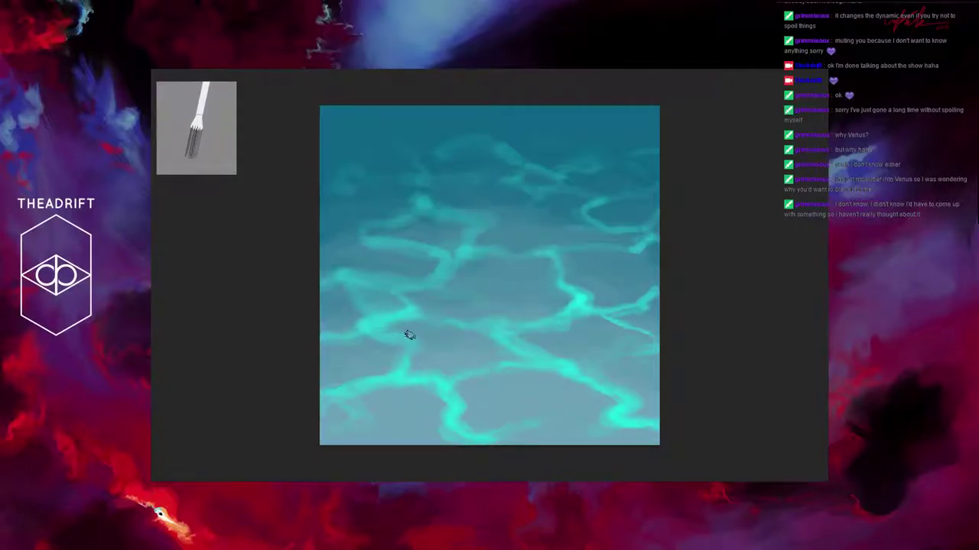
- Darken a patch between the caustic lines on the left side
mouse_move(412, 340)
left_mouse_down()
mouse_move(431, 318)
mouse_move(471, 312)
mouse_move(471, 288)
mouse_move(464, 309)
mouse_move(424, 321)
mouse_move(444, 282)
mouse_move(446, 305)
mouse_move(427, 322)
mouse_move(426, 302)
mouse_move(414, 333)
mouse_move(401, 290)
mouse_move(411, 259)
mouse_move(403, 287)
mouse_move(415, 304)
mouse_move(430, 302)
mouse_move(408, 291)
mouse_move(406, 247)
mouse_move(431, 239)
mouse_move(414, 255)
mouse_move(402, 235)
mouse_move(418, 304)
mouse_move(401, 302)
mouse_move(383, 279)
mouse_move(390, 301)
mouse_move(377, 305)
mouse_move(397, 322)
mouse_move(385, 294)
mouse_move(375, 320)
mouse_move(371, 260)
mouse_move(378, 285)
mouse_move(456, 310)
left_mouse_up()
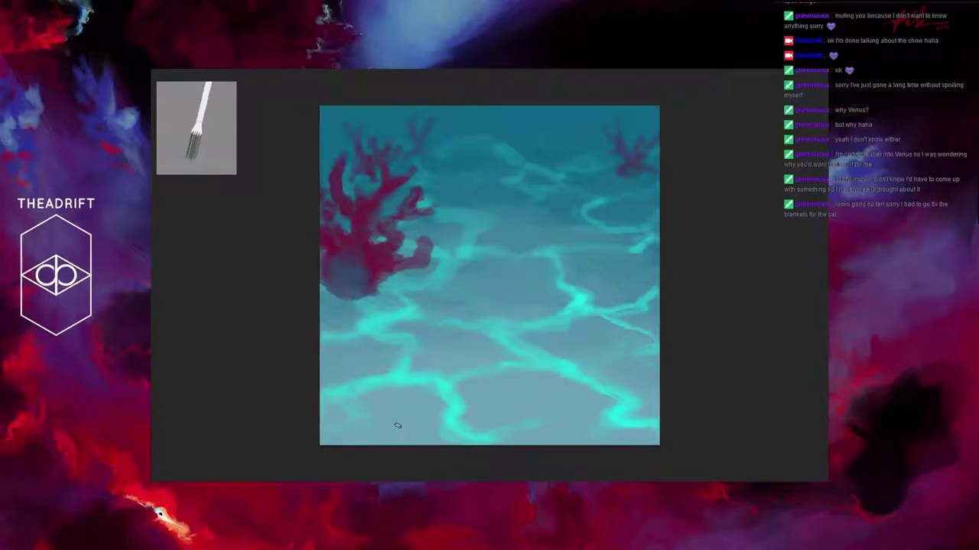
- Sample a muted mauve from the painting and brush a coral stem at lower left
left_click(472, 255, "alt")
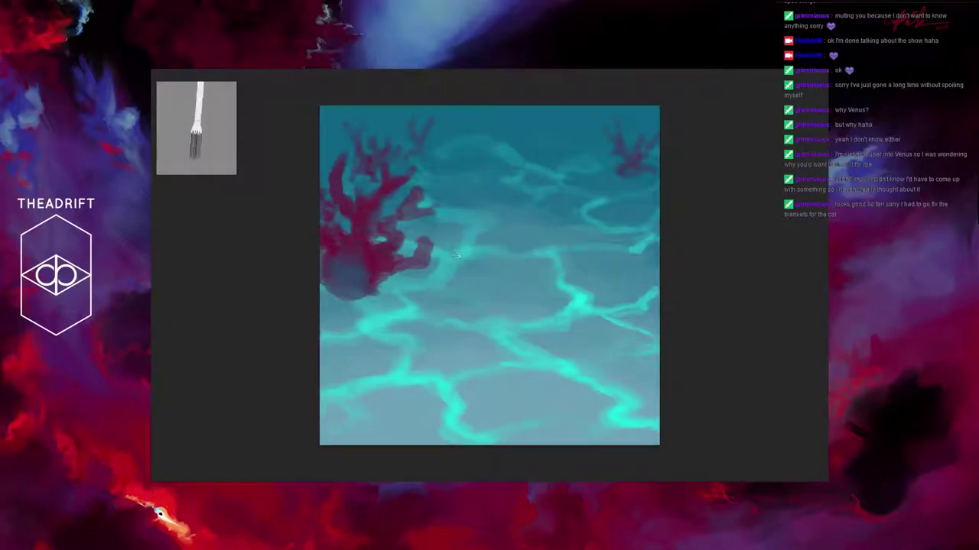
left_click(441, 278, "alt")
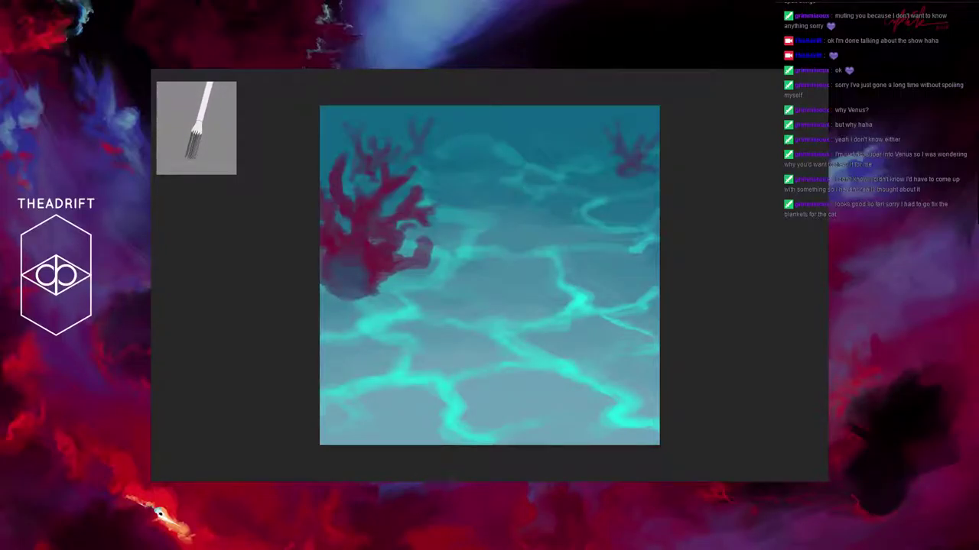
mouse_move(405, 425)
left_mouse_down()
mouse_move(382, 386)
mouse_move(385, 360)
mouse_move(402, 425)
left_mouse_up()
- Paint a thick crimson coral stem with a hooked base and forked branch in the lower-left corner
mouse_move(386, 359)
left_mouse_down()
mouse_move(358, 341)
mouse_move(354, 371)
mouse_move(376, 356)
mouse_move(380, 377)
left_mouse_up()
mouse_move(402, 422)
left_mouse_down()
mouse_move(404, 436)
mouse_move(428, 421)
mouse_move(435, 442)
mouse_move(427, 443)
mouse_move(417, 493)
mouse_move(397, 469)
mouse_move(372, 472)
mouse_move(395, 486)
mouse_move(400, 471)
mouse_move(386, 482)
mouse_move(405, 482)
mouse_move(395, 473)
mouse_move(406, 473)
left_mouse_up()
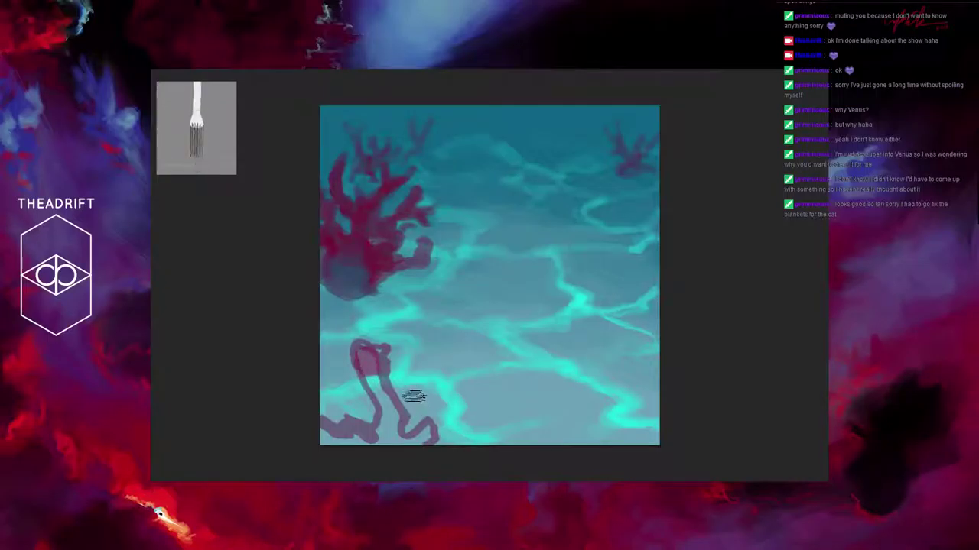
mouse_move(411, 392)
left_mouse_down()
mouse_move(433, 454)
mouse_move(421, 464)
mouse_move(436, 488)
left_mouse_up()
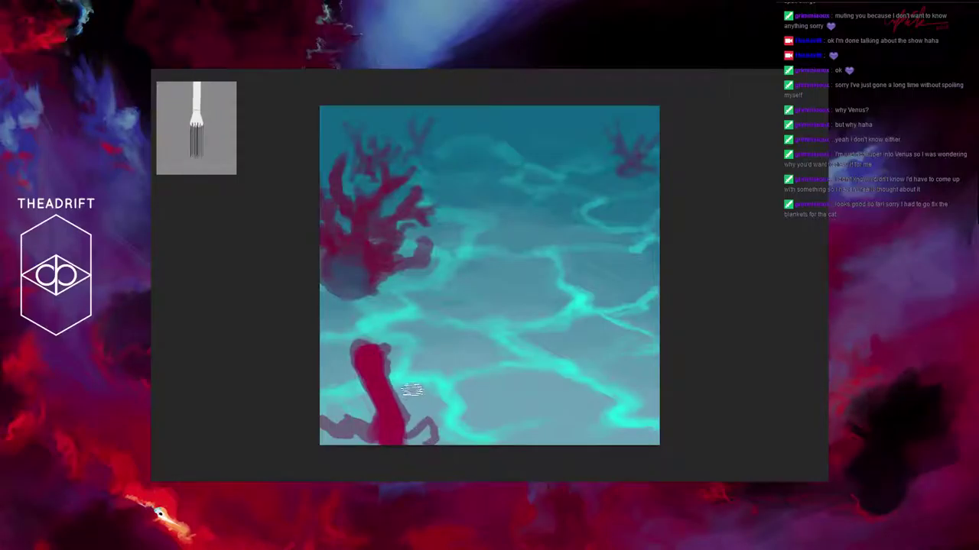
mouse_move(412, 392)
left_mouse_down()
mouse_move(436, 480)
mouse_move(469, 470)
mouse_move(464, 481)
mouse_move(408, 492)
mouse_move(401, 475)
mouse_move(403, 489)
mouse_move(384, 480)
mouse_move(379, 489)
mouse_move(391, 485)
mouse_move(373, 474)
mouse_move(386, 489)
mouse_move(373, 482)
mouse_move(403, 486)
mouse_move(354, 460)
mouse_move(366, 473)
mouse_move(378, 354)
mouse_move(362, 401)
mouse_move(351, 402)
mouse_move(379, 360)
mouse_move(366, 384)
left_mouse_up()
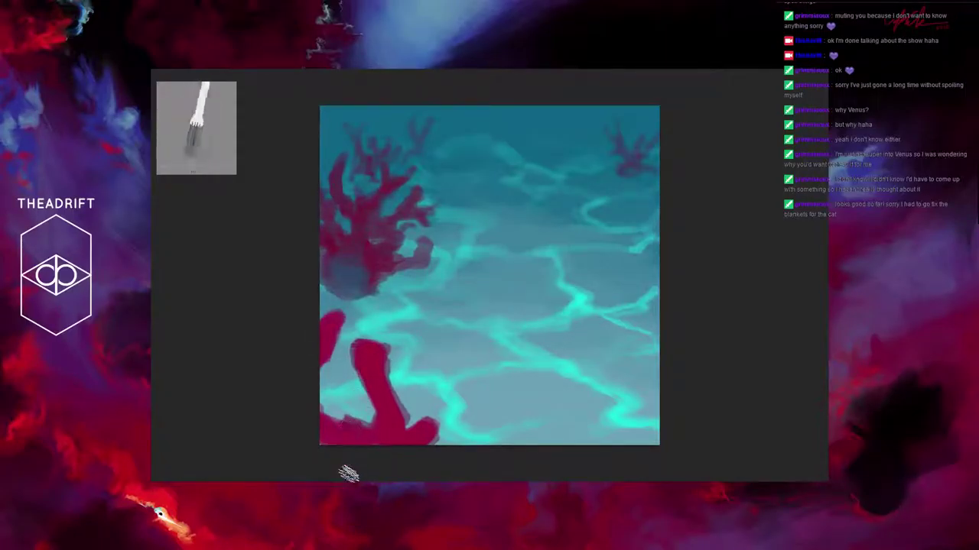
mouse_move(382, 349)
left_mouse_down()
mouse_move(390, 357)
mouse_move(383, 339)
mouse_move(392, 335)
mouse_move(388, 349)
mouse_move(397, 329)
left_mouse_up()
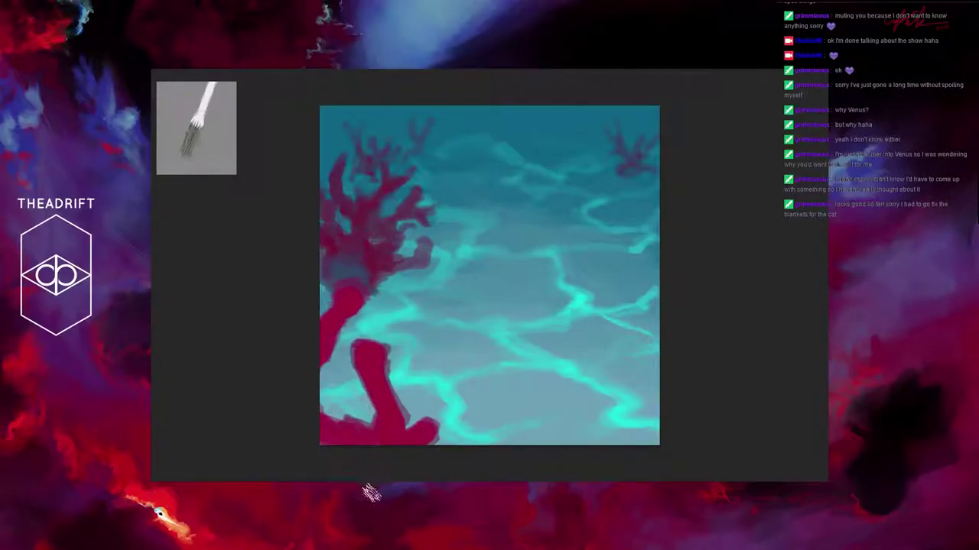
- Step back two coral strokes, then redo until all the lower-left coral strokes return
key("ctrl+z")
key("ctrl+z")
key("ctrl+z")
key("ctrl+z")
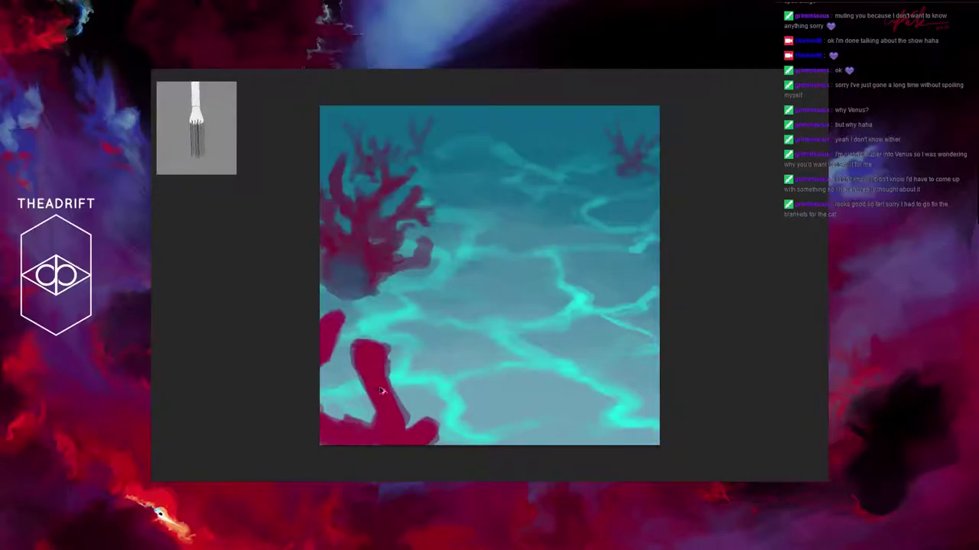
key("ctrl+z")
key("ctrl+z")
key("ctrl+z")
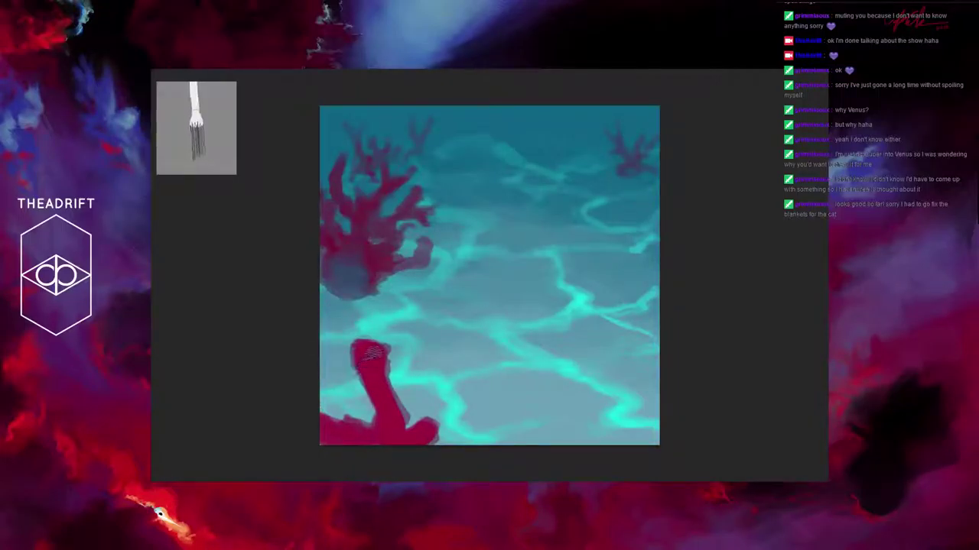
key("ctrl+shift+z")
key("ctrl+shift+z")
key("ctrl+shift+z")
key("ctrl+shift+z")
key("ctrl+shift+z")
key("ctrl+shift+z")
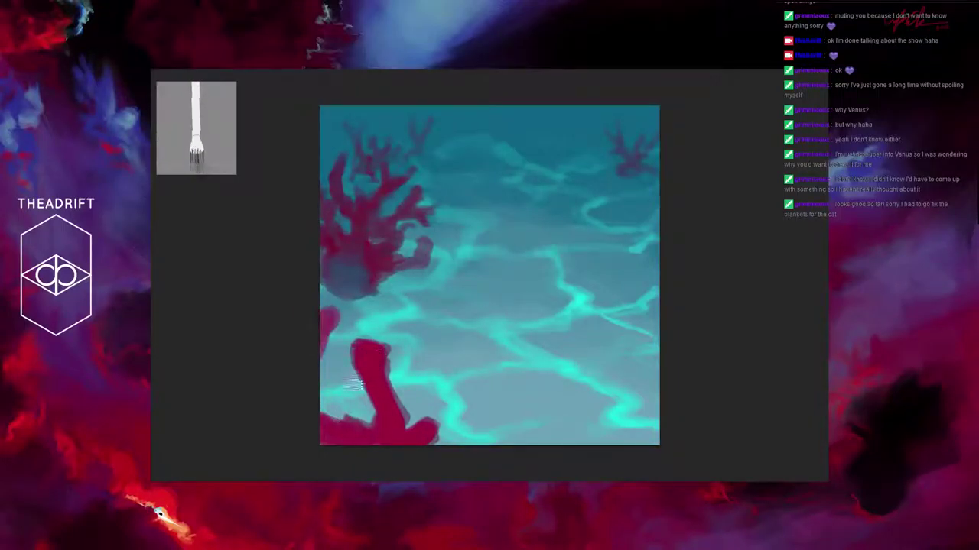
key("ctrl+shift+z")
key("ctrl+shift+z")
key("ctrl+shift+z")
key("ctrl+shift+z")
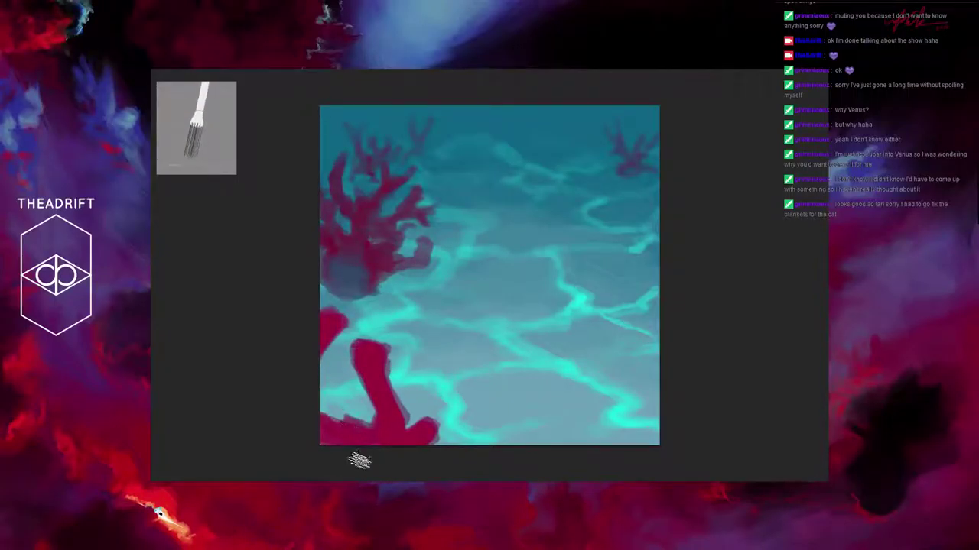
key("ctrl+shift+z")
key("ctrl+shift+z")
key("ctrl+shift+z")
key("ctrl+shift+z")
key("ctrl+shift+z")
key("ctrl+shift+z")
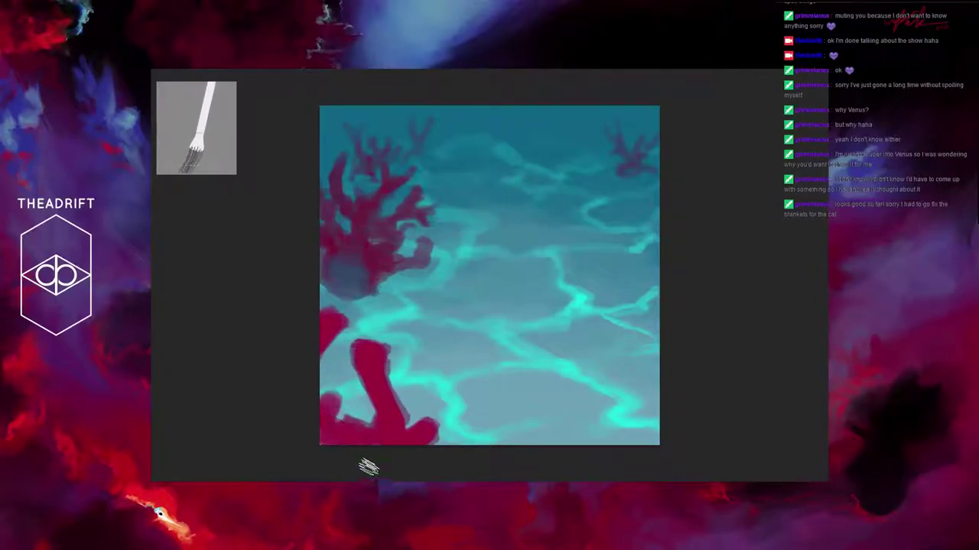
key("ctrl+shift+z")
key("ctrl+shift+z")
key("ctrl+shift+z")
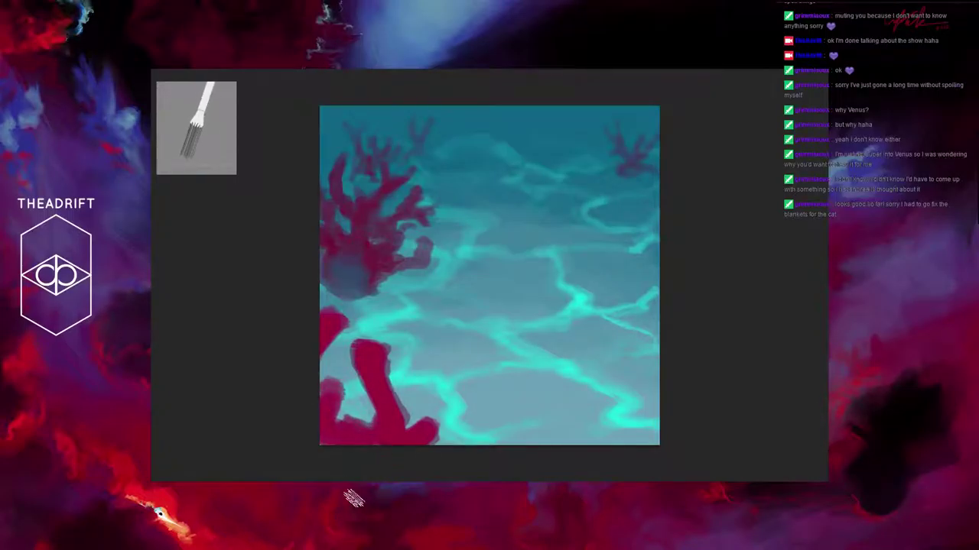
key("ctrl+shift+z")
key("ctrl+shift+z")
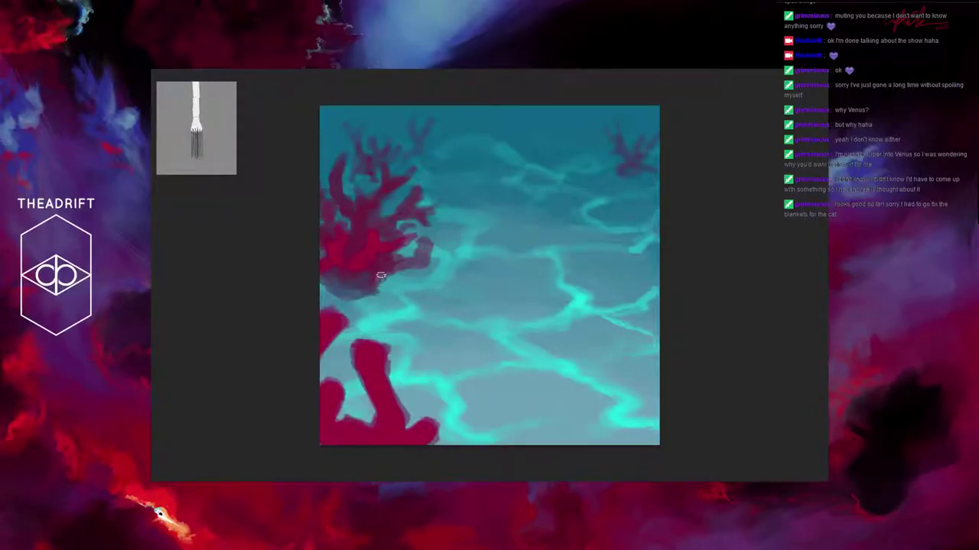
- Blend the upper coral's right edge with a muted grey-mauve brush stroke
left_click_drag(428, 255, 401, 243)
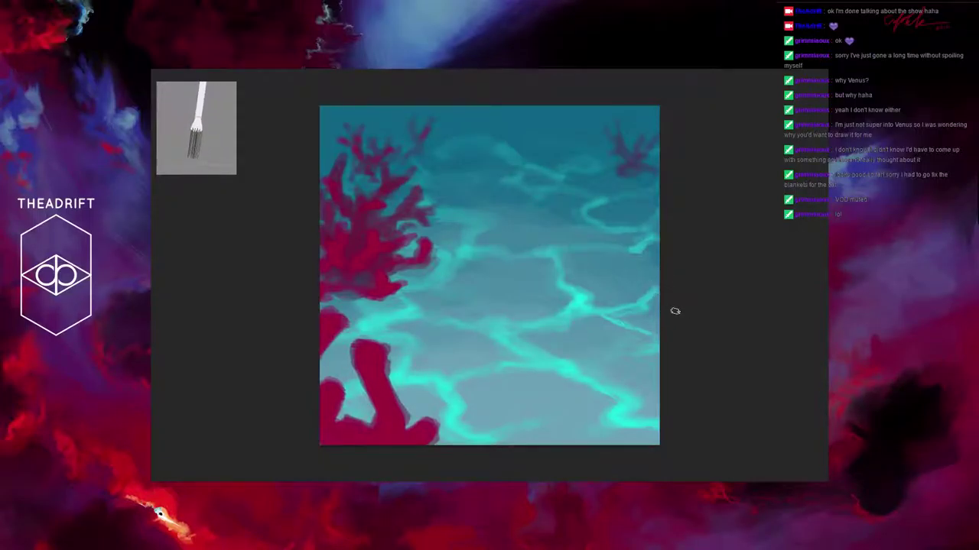
- Paint a magenta coral branch reaching in from the right edge at mid-height
mouse_move(656, 289)
left_mouse_down()
mouse_move(685, 320)
mouse_move(654, 285)
mouse_move(677, 311)
mouse_move(693, 303)
mouse_move(683, 324)
mouse_move(703, 323)
mouse_move(683, 319)
mouse_move(680, 290)
mouse_move(679, 321)
mouse_move(667, 328)
mouse_move(696, 325)
mouse_move(706, 340)
mouse_move(649, 314)
left_mouse_up()
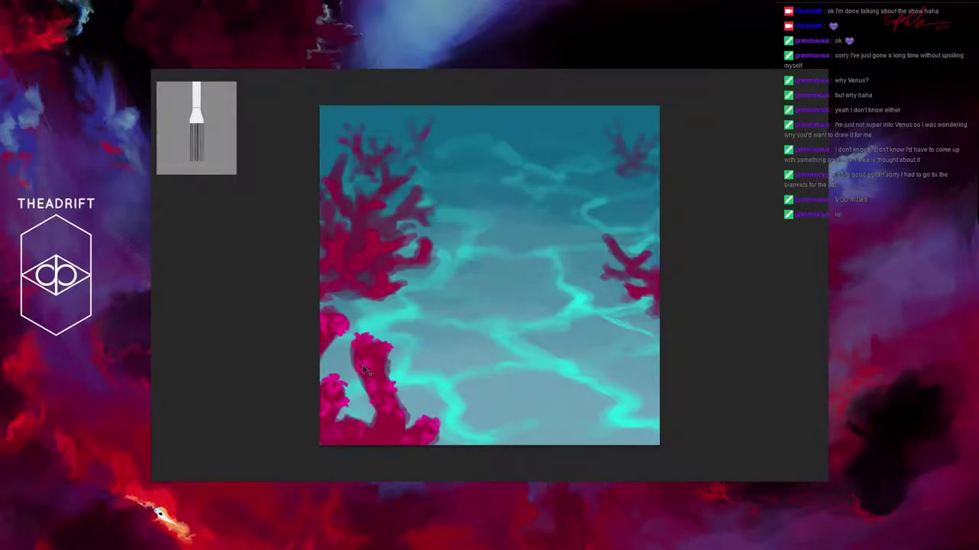
- Dab lighter pink speckles onto the lower-left coral
left_click(363, 367)
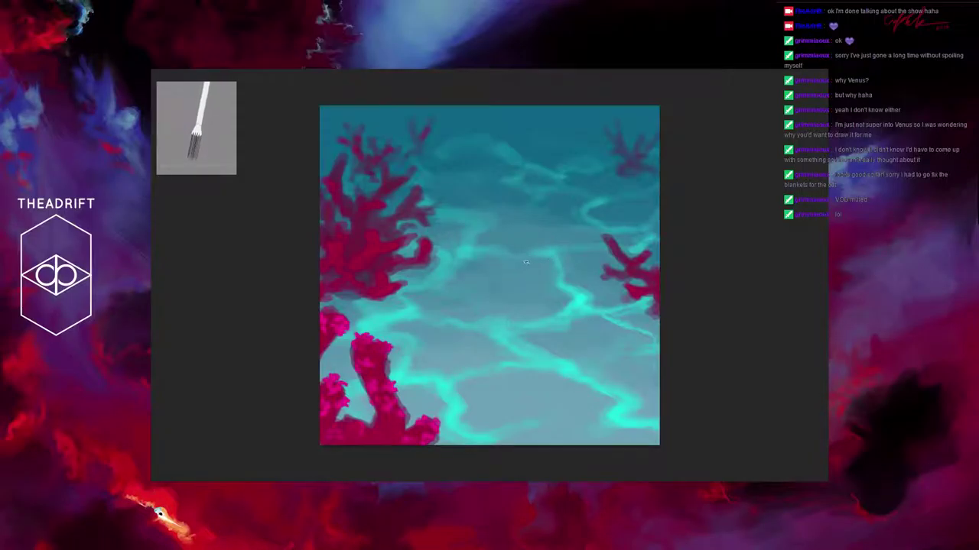
- Paint a semi-transparent red fish in the upper middle and a second red fish lower-centre
left_click_drag(470, 216, 483, 211)
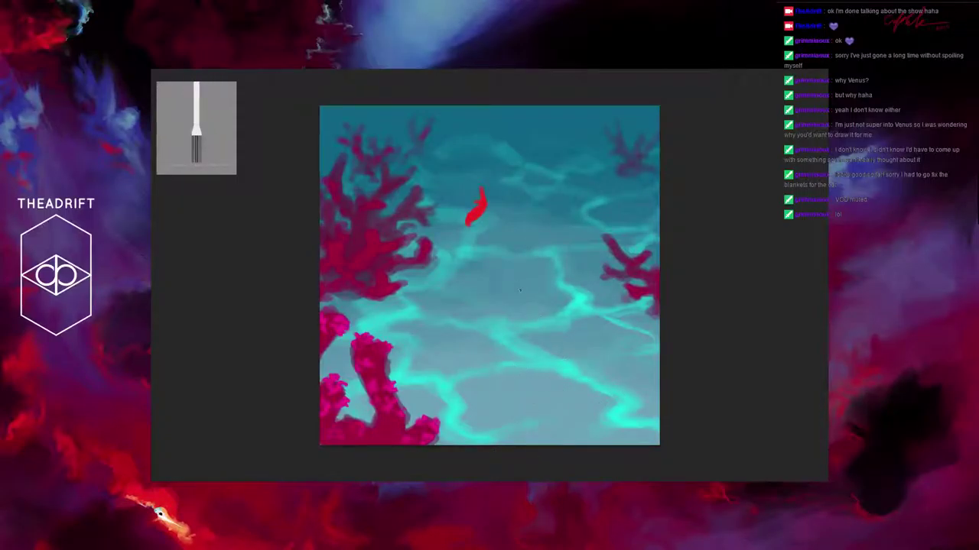
left_click_drag(526, 243, 517, 238)
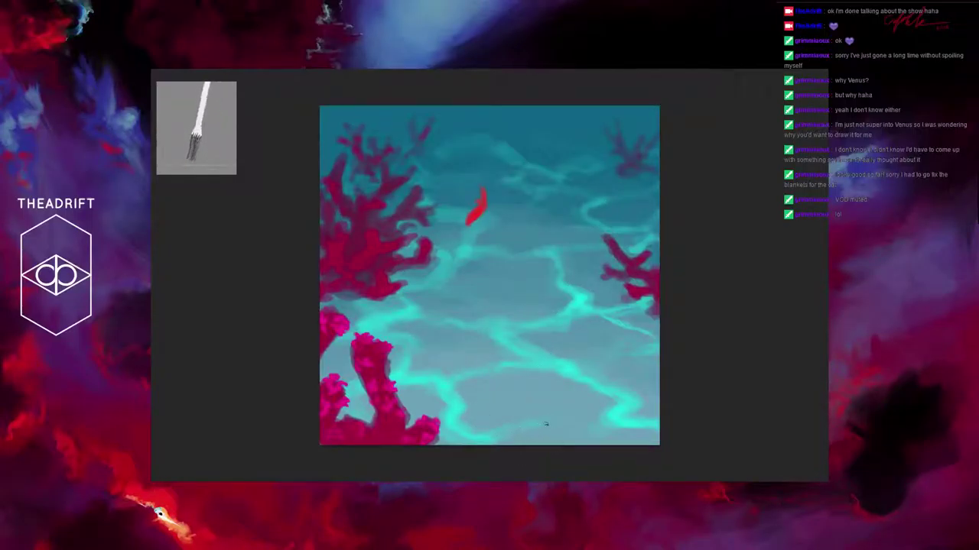
mouse_move(472, 369)
left_mouse_down()
mouse_move(483, 390)
mouse_move(456, 344)
mouse_move(476, 369)
left_mouse_up()
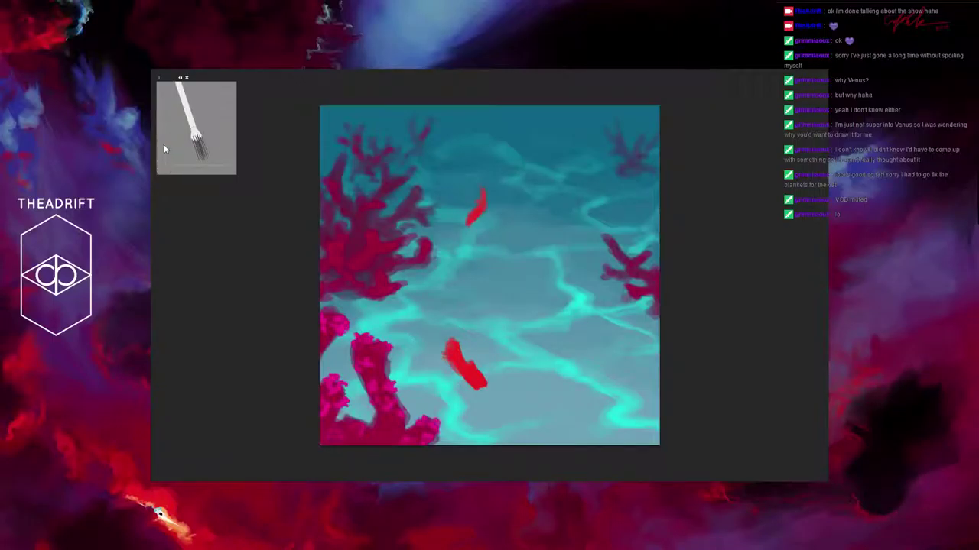
left_click_drag(503, 266, 484, 169)
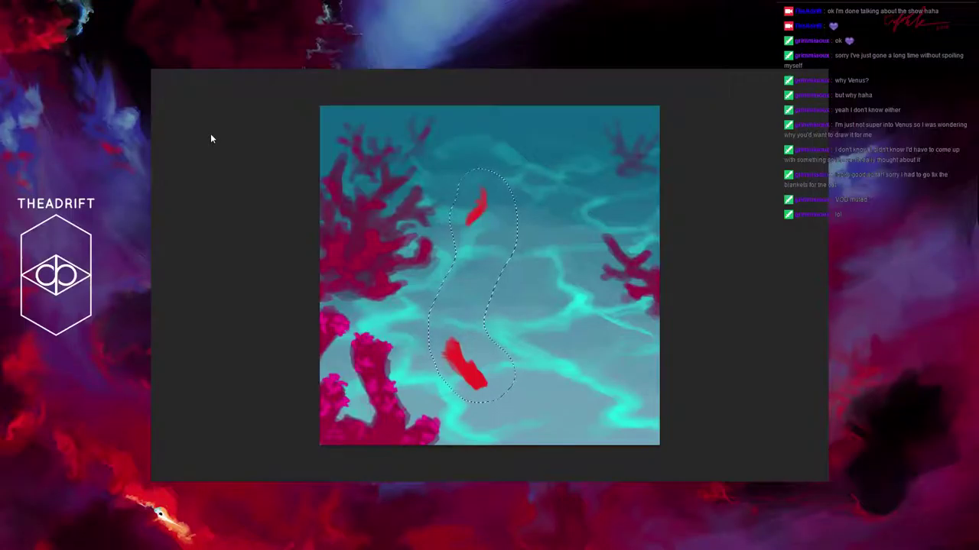
key("Delete")
key("ctrl+d")
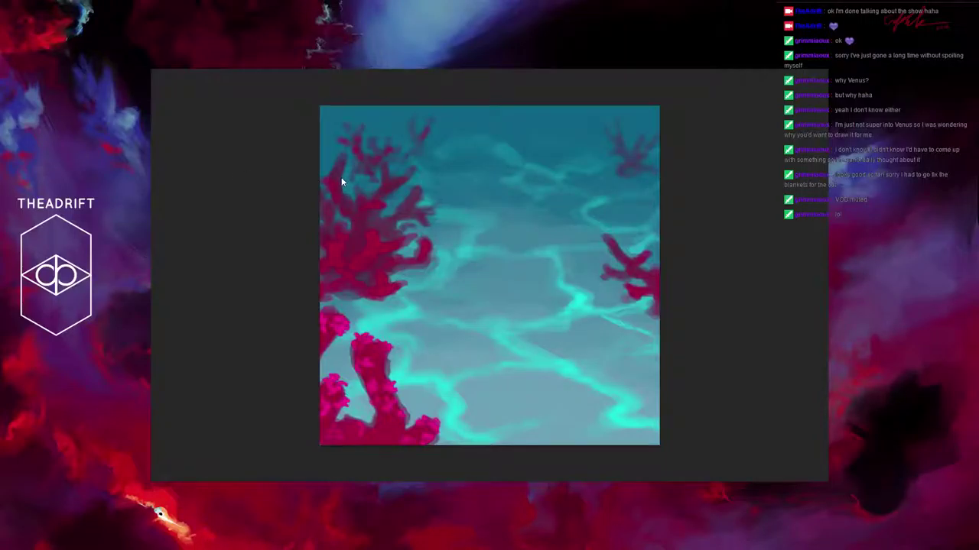
key("ctrl+z")
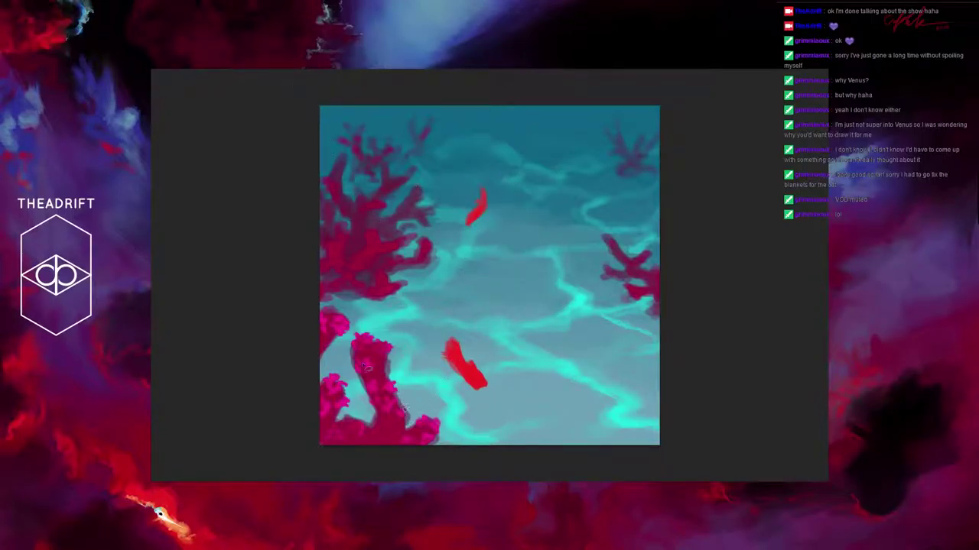
key("b")
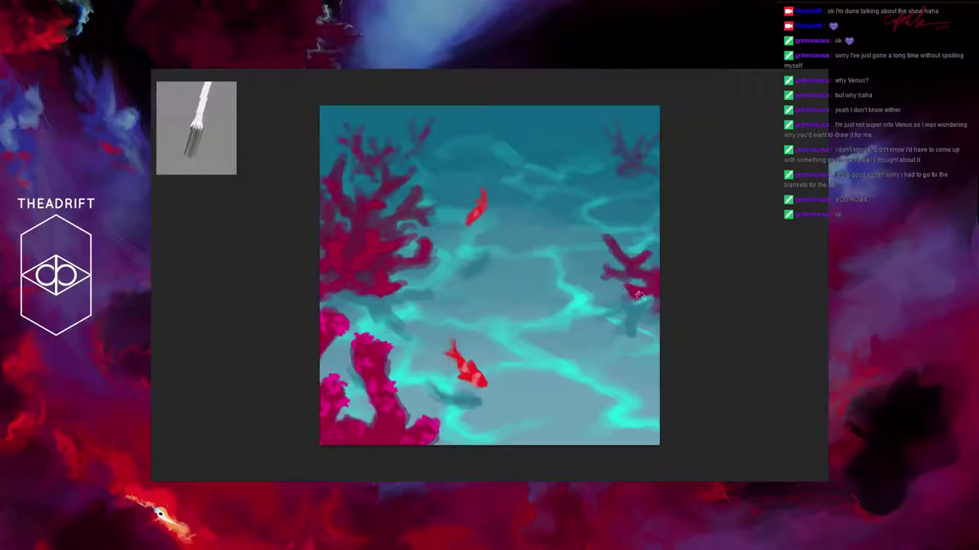
- Paint a solid blue fish beside the right coral, then start a pale pink jellyfish above
left_click_drag(576, 225, 592, 241)
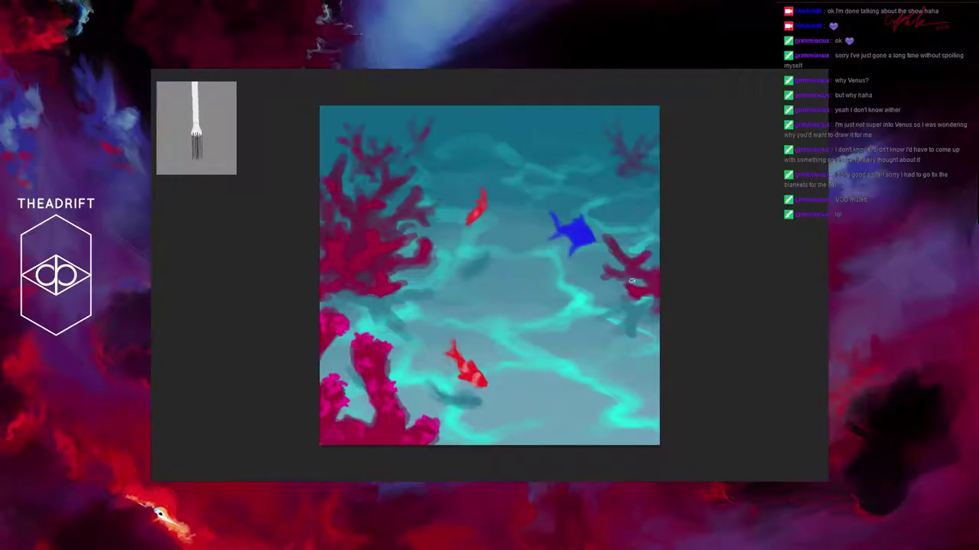
left_click_drag(586, 225, 581, 243)
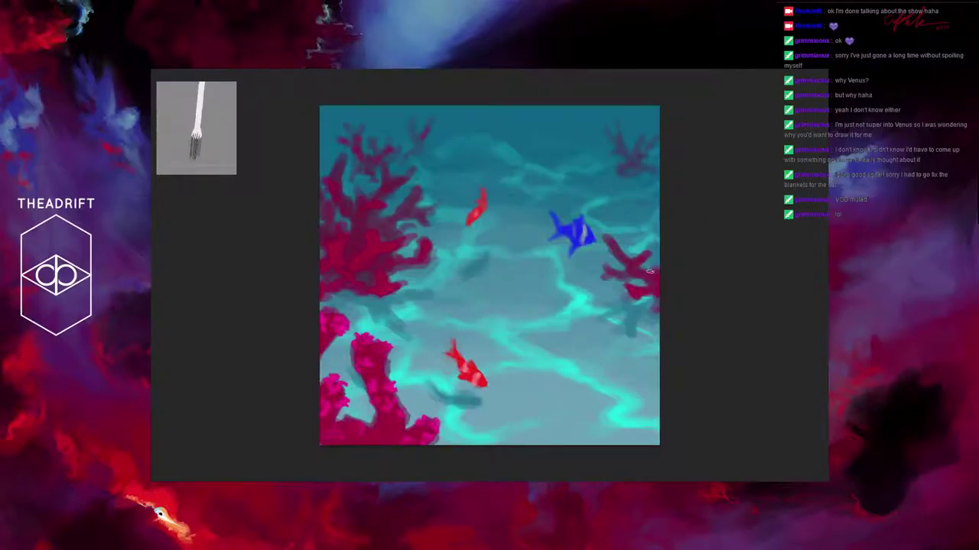
left_click_drag(584, 222, 584, 245)
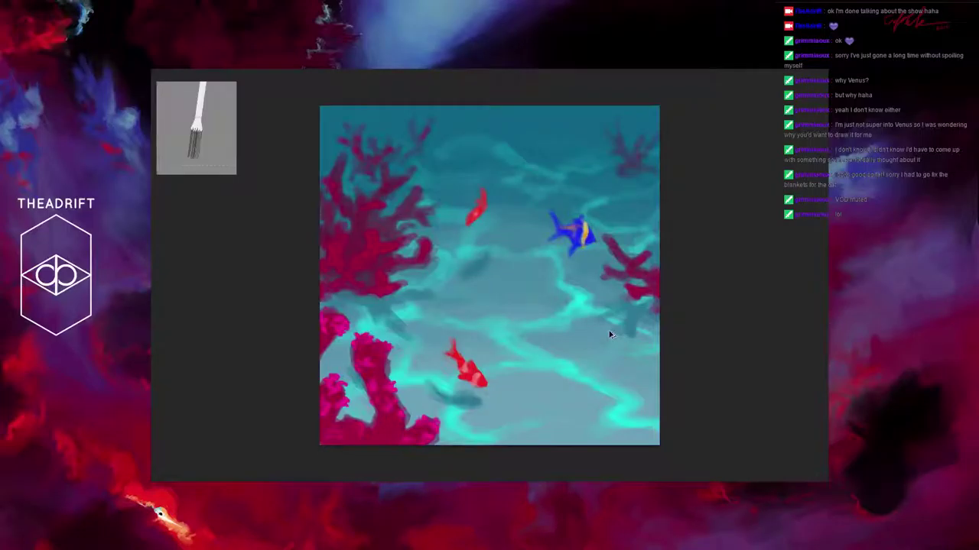
mouse_move(561, 227)
left_mouse_down()
mouse_move(579, 229)
mouse_move(585, 243)
left_mouse_up()
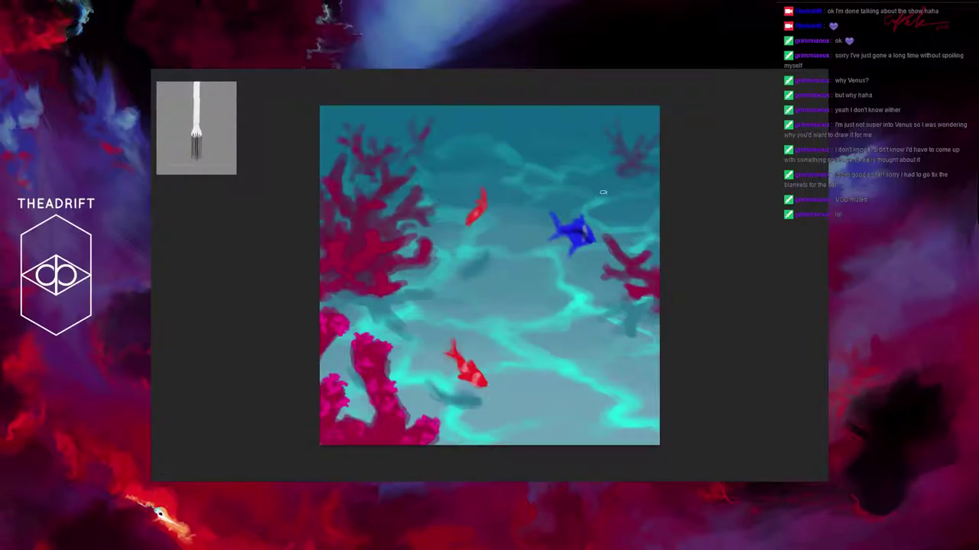
left_click_drag(558, 150, 546, 133)
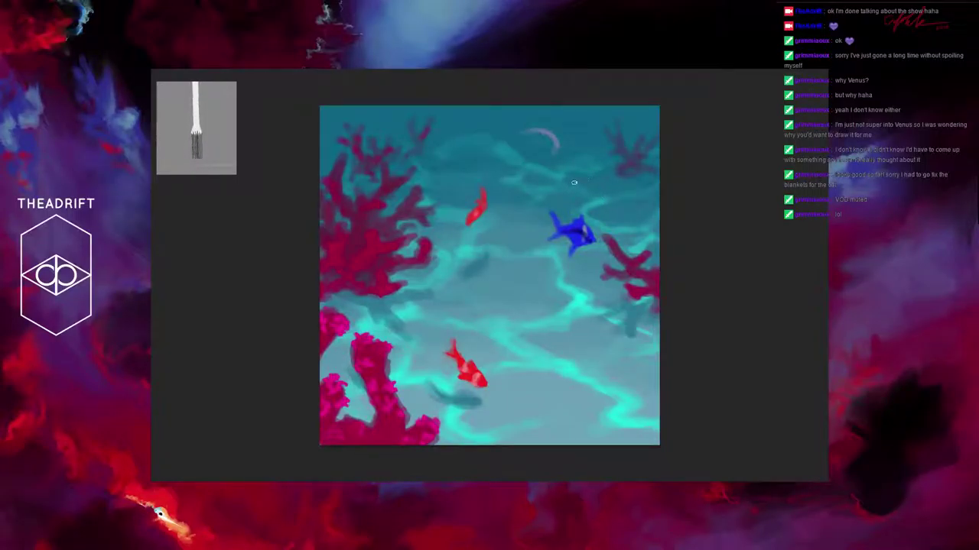
- Arc the top jellyfish's pink bell and add a trailing tentacle beneath a jellyfish
mouse_move(577, 185)
left_mouse_down()
mouse_move(597, 209)
mouse_move(579, 194)
mouse_move(568, 196)
mouse_move(601, 203)
mouse_move(566, 194)
mouse_move(601, 204)
mouse_move(567, 194)
mouse_move(603, 201)
mouse_move(577, 197)
mouse_move(584, 184)
mouse_move(583, 222)
left_mouse_up()
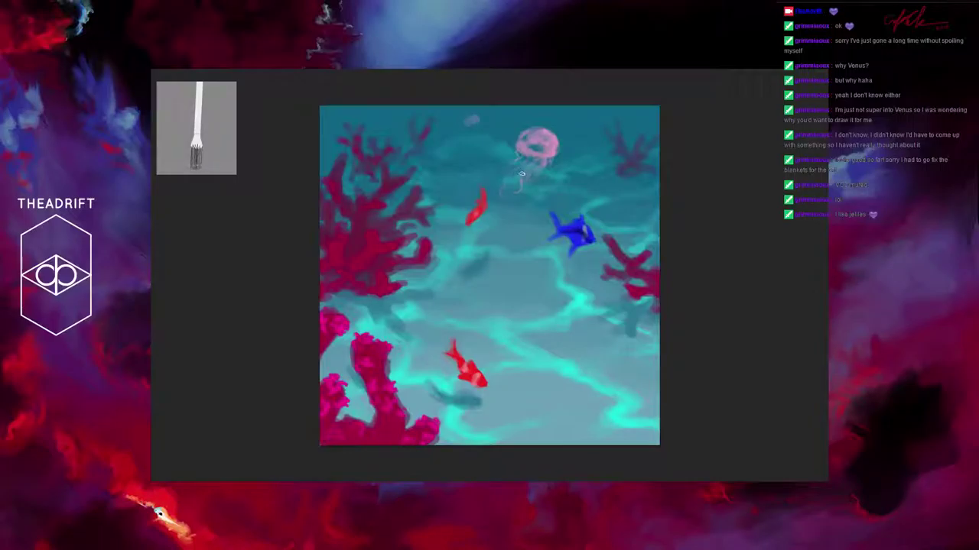
left_click_drag(526, 178, 519, 187)
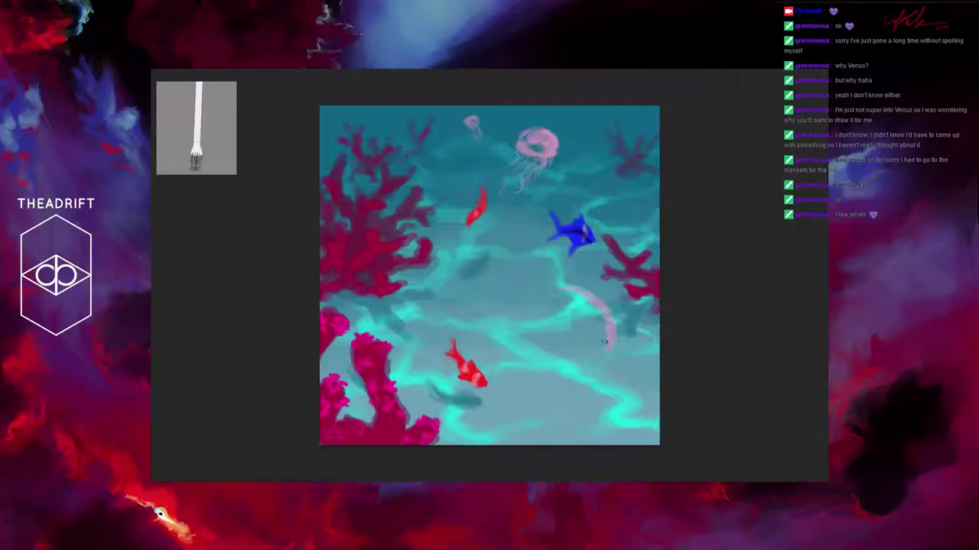
- Lengthen the large lower-centre jellyfish's pink curve, then enlarge the brush
left_click_drag(538, 289, 602, 345)
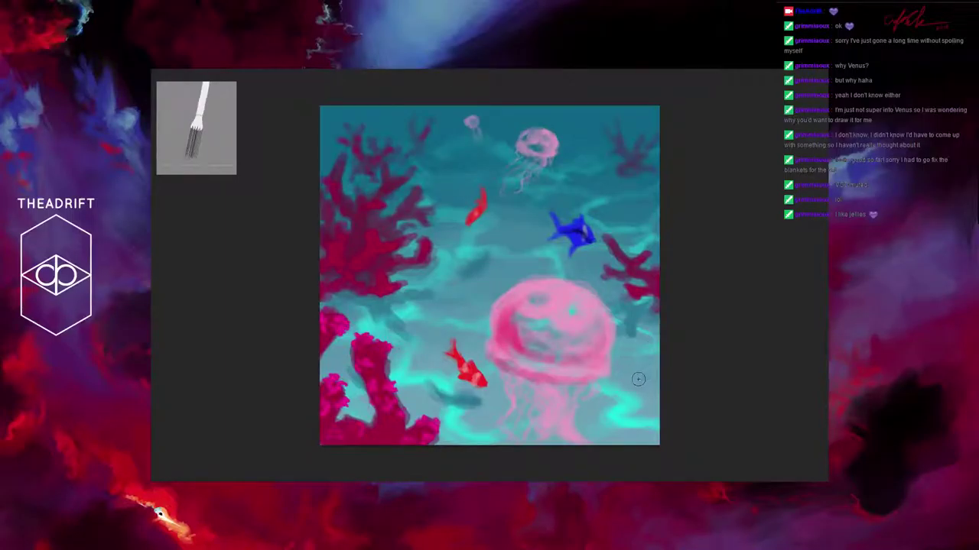
key("bracketright")
key("bracketright")
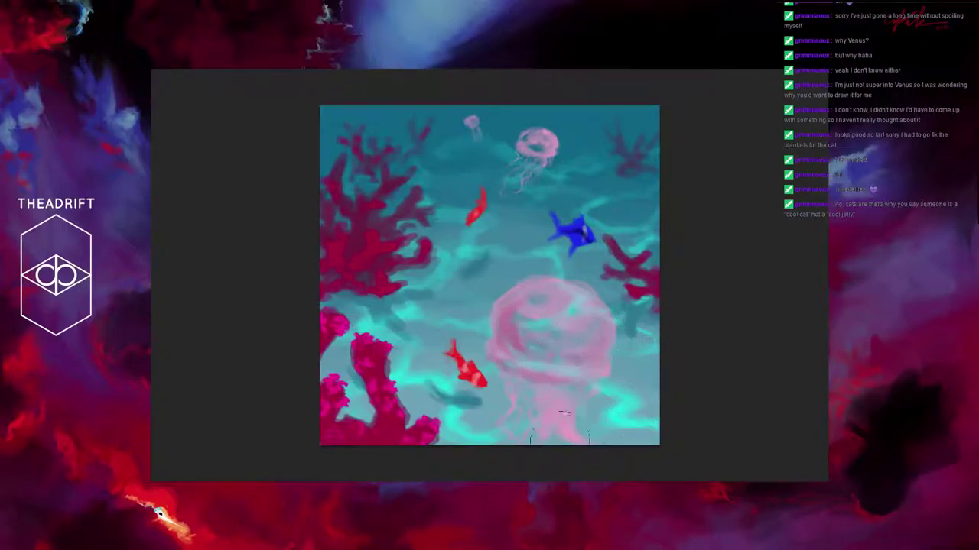
- Undo the faded jellyfish pass, adjust brush size and tip, and repaint the bell's shading
key("bracketleft")
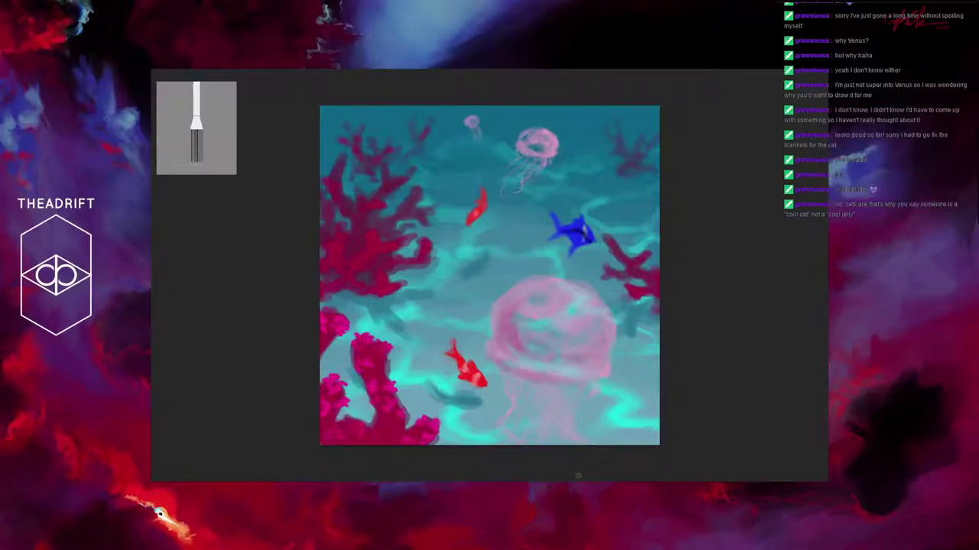
key("ctrl+z")
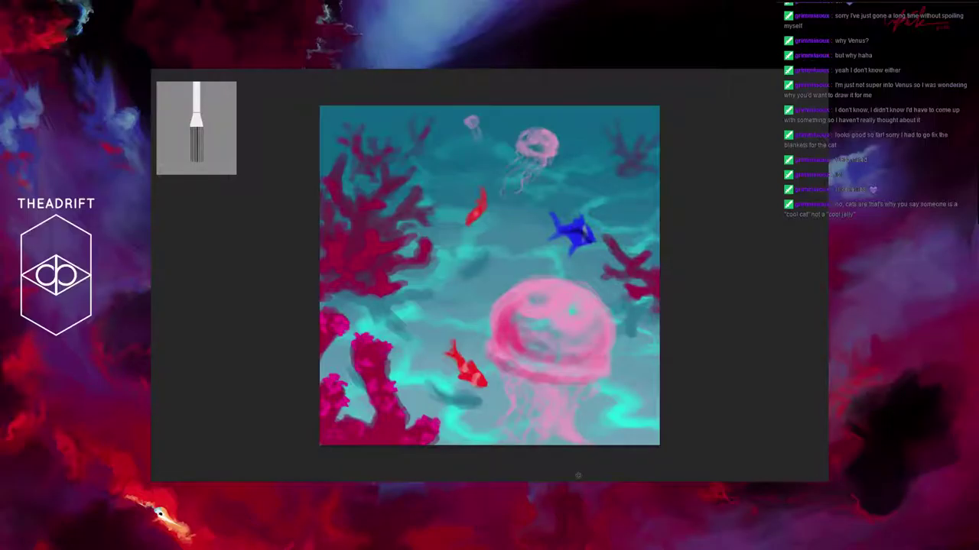
key("bracketright")
key("bracketright")
key("bracketright")
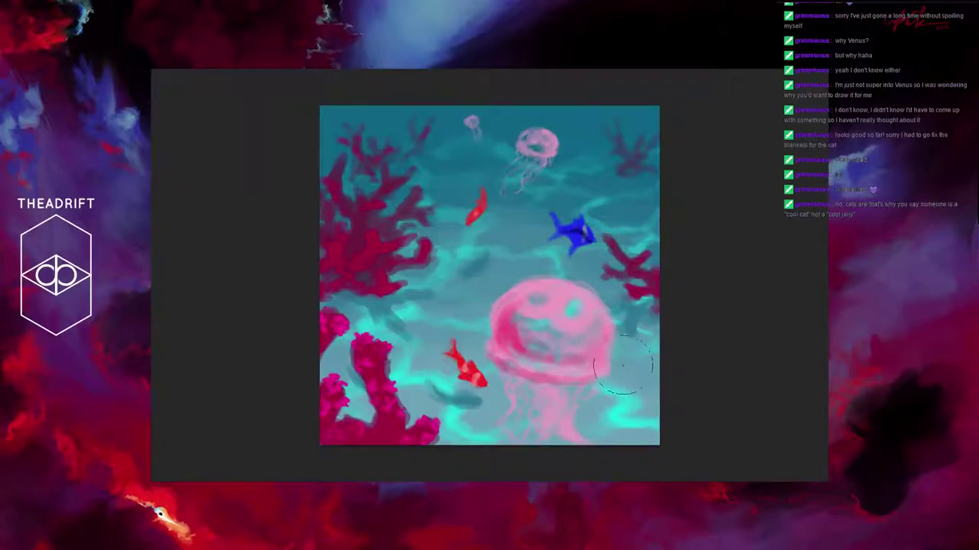
key("bracketleft")
mouse_move(590, 352)
left_mouse_down()
mouse_move(574, 383)
mouse_move(563, 344)
mouse_move(596, 328)
mouse_move(548, 345)
mouse_move(600, 327)
mouse_move(561, 334)
mouse_move(595, 327)
mouse_move(565, 335)
mouse_move(540, 372)
mouse_move(550, 346)
mouse_move(538, 377)
mouse_move(571, 331)
mouse_move(611, 326)
left_mouse_up()
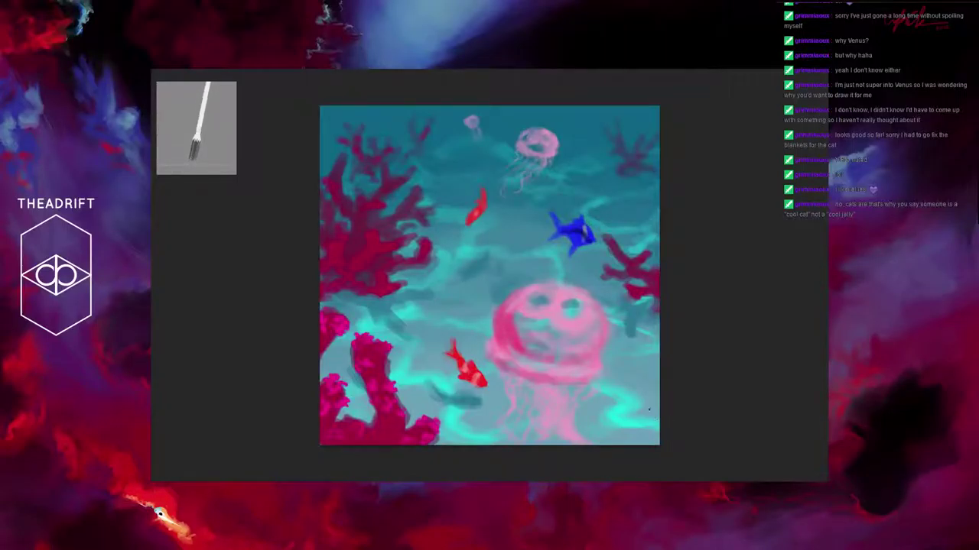
- Add a small pink curved signature mark near the top-right corner
mouse_move(633, 115)
left_mouse_down()
mouse_move(628, 123)
mouse_move(655, 114)
left_mouse_up()
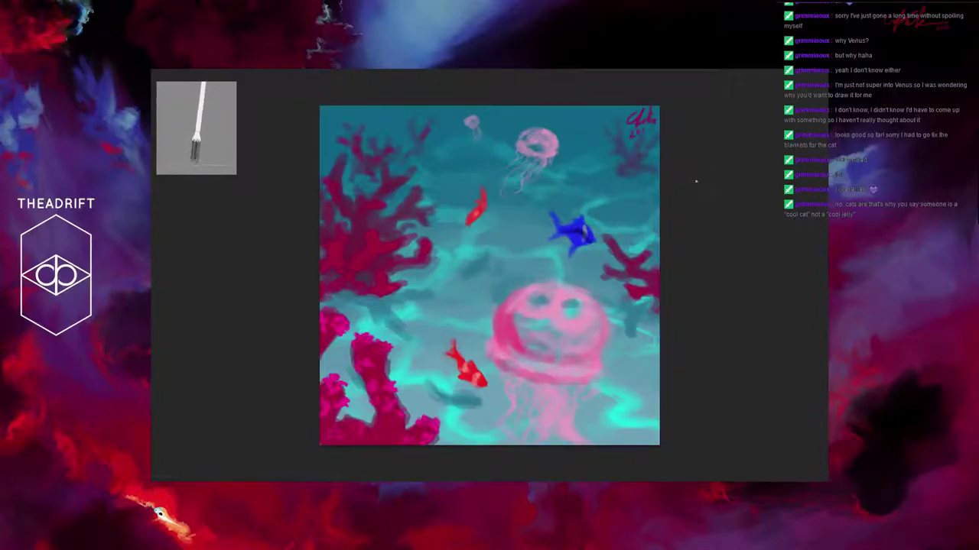
- Brush the year under the crimson signature, then shift both to the top-left corner, slightly rotated
left_click_drag(636, 129, 651, 133)
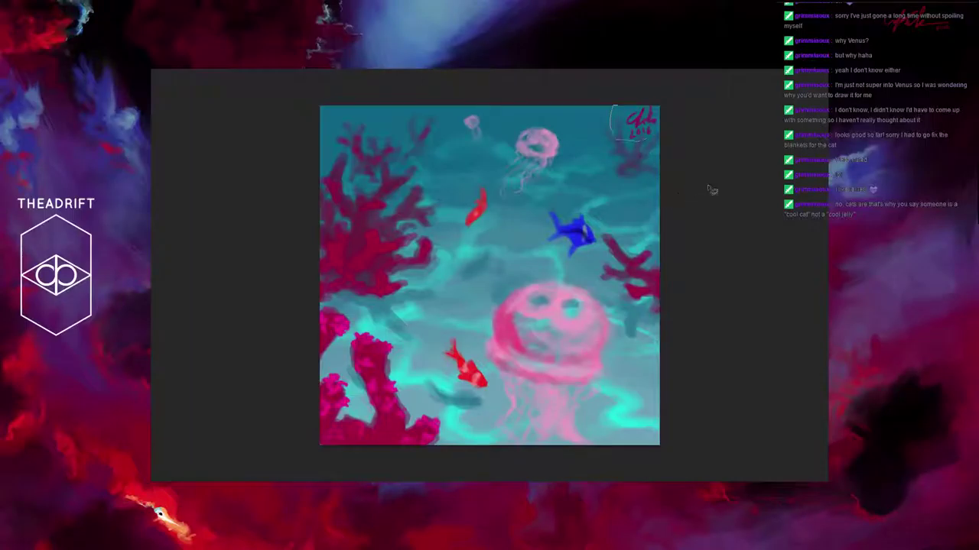
mouse_move(650, 107)
left_mouse_down()
mouse_move(670, 165)
mouse_move(662, 174)
left_mouse_up()
key("ctrl+t")
mouse_move(674, 169)
left_mouse_down()
mouse_move(610, 171)
mouse_move(605, 163)
left_mouse_up()
mouse_move(555, 123)
left_mouse_down()
mouse_move(349, 126)
mouse_move(363, 126)
left_mouse_up()
key("ctrl+z")
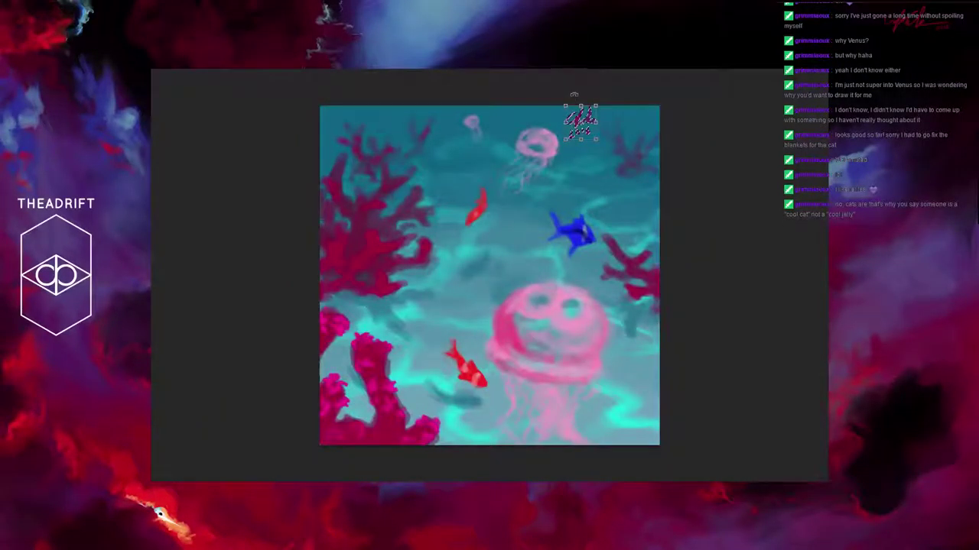
mouse_move(578, 96)
left_mouse_down()
mouse_move(560, 96)
mouse_move(559, 122)
mouse_move(315, 118)
mouse_move(335, 118)
left_mouse_up()
key("Return")
key("ctrl+d")
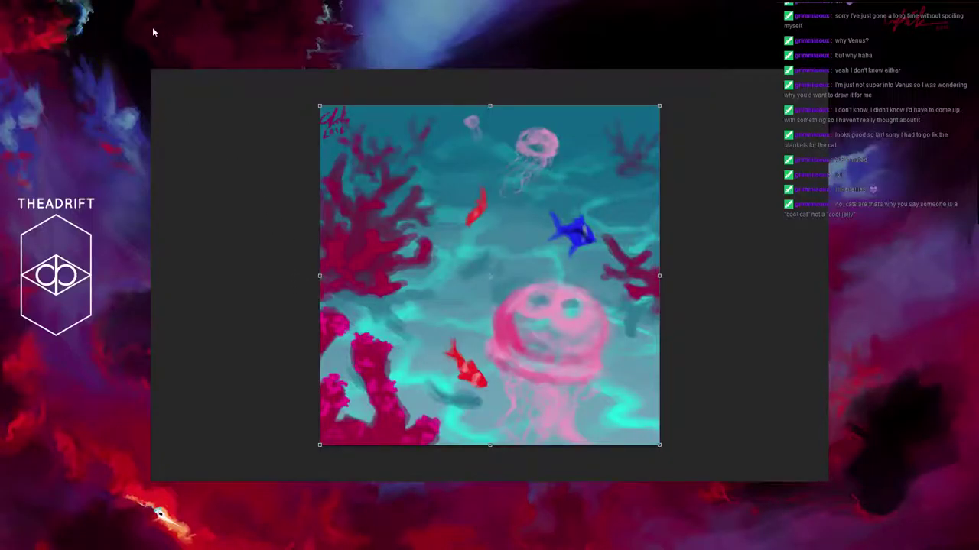
key("ctrl+shift+d")
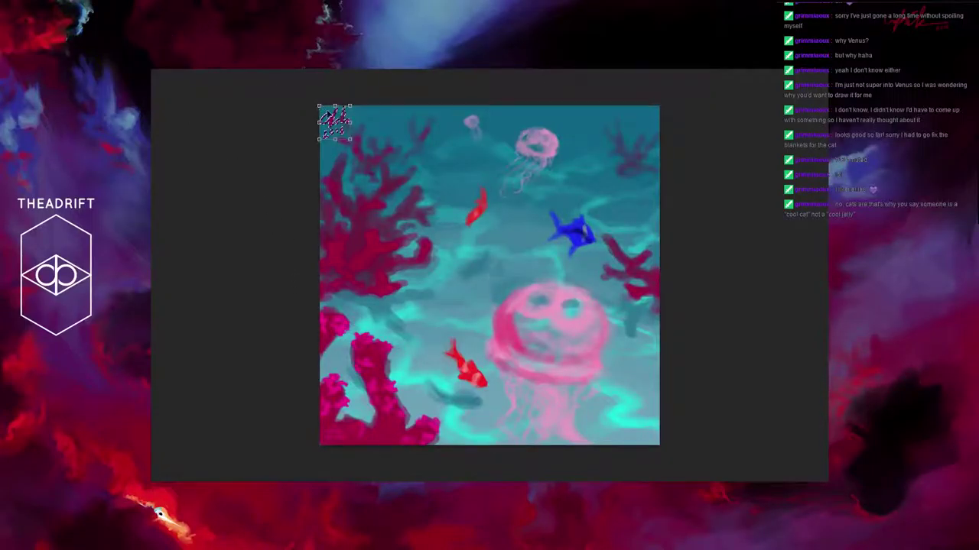
- Drag the signature and year back to the top-right, beside the upper jellyfish, and deselect
mouse_move(325, 115)
left_mouse_down()
mouse_move(443, 192)
mouse_move(644, 372)
mouse_move(640, 365)
mouse_move(646, 428)
mouse_move(639, 116)
mouse_move(575, 116)
left_mouse_up()
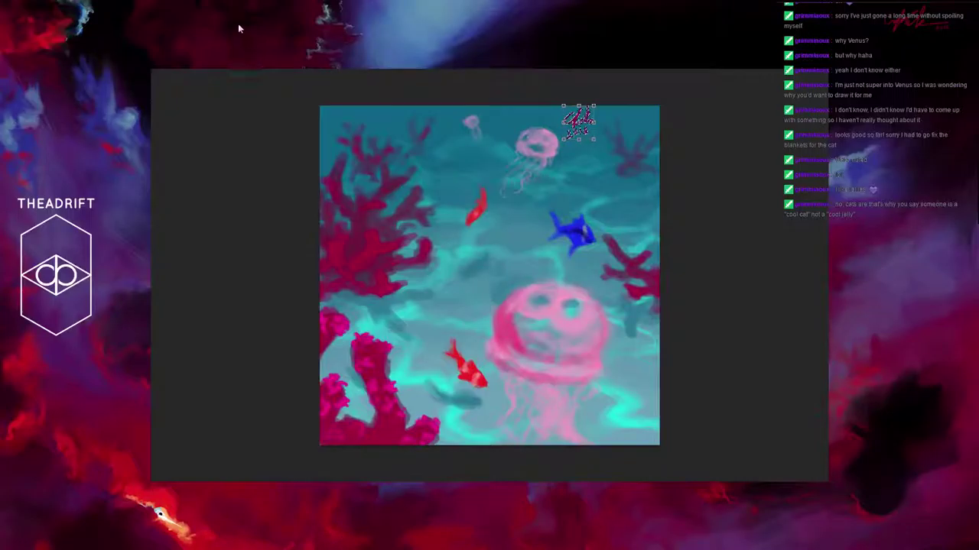
key("ctrl+d")
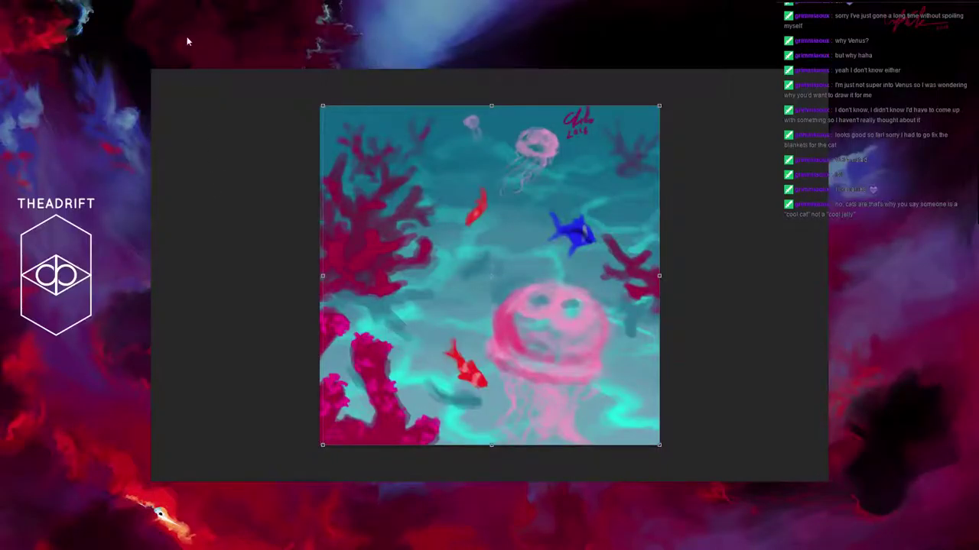
key("Return")
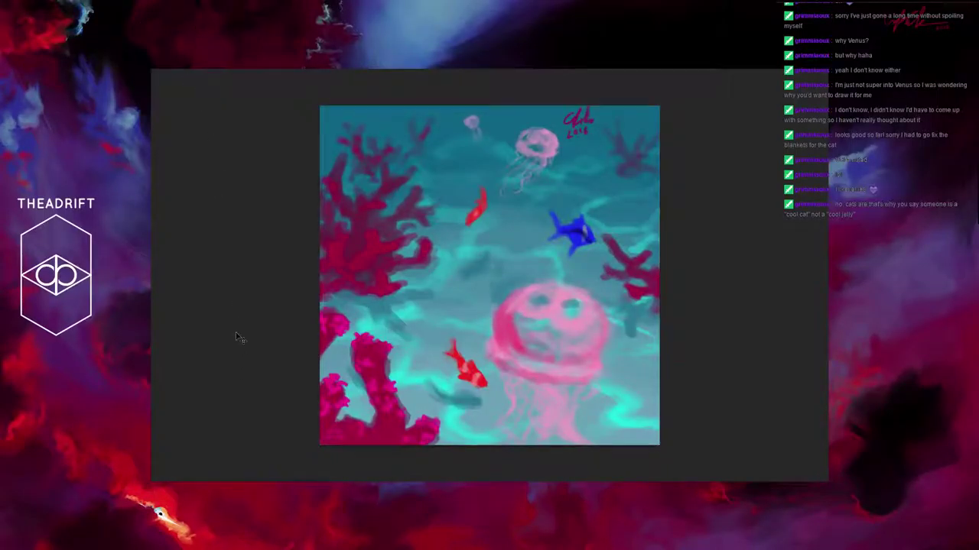